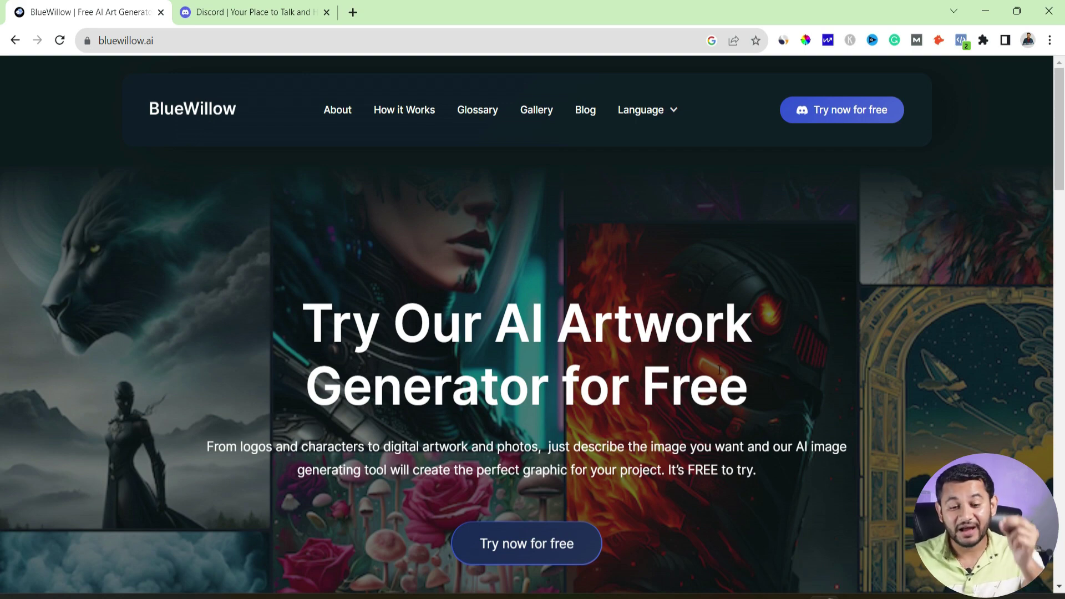
- Examine BlueWillow's How It Works section alongside the Discord home page
{"action": "scroll", "coordinate": [719, 369], "scroll_direction": "down", "scroll_amount": 10}
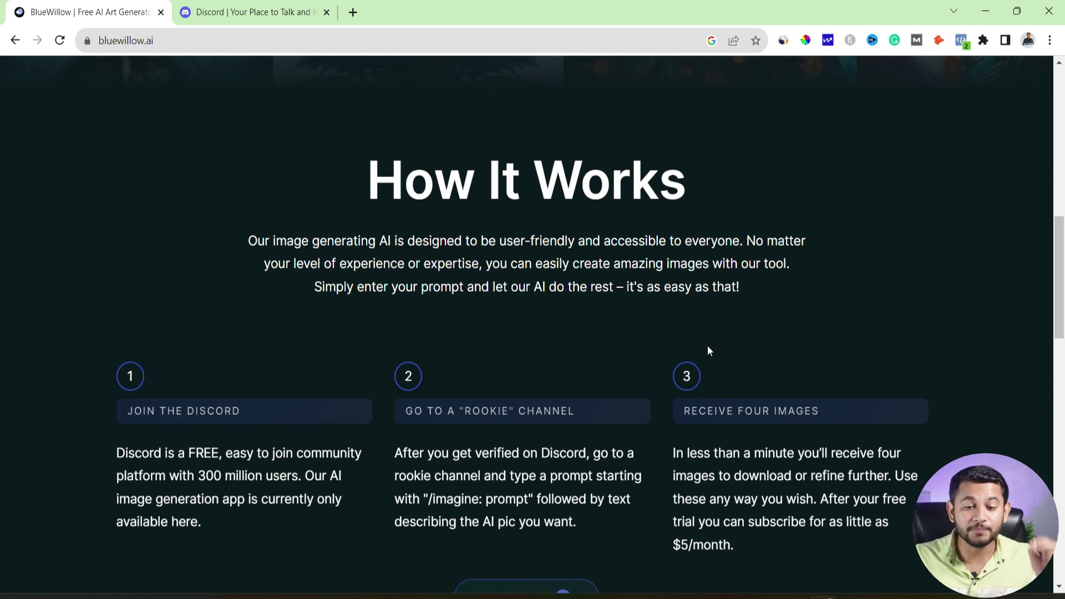
{"action": "left_click", "coordinate": [254, 12]}
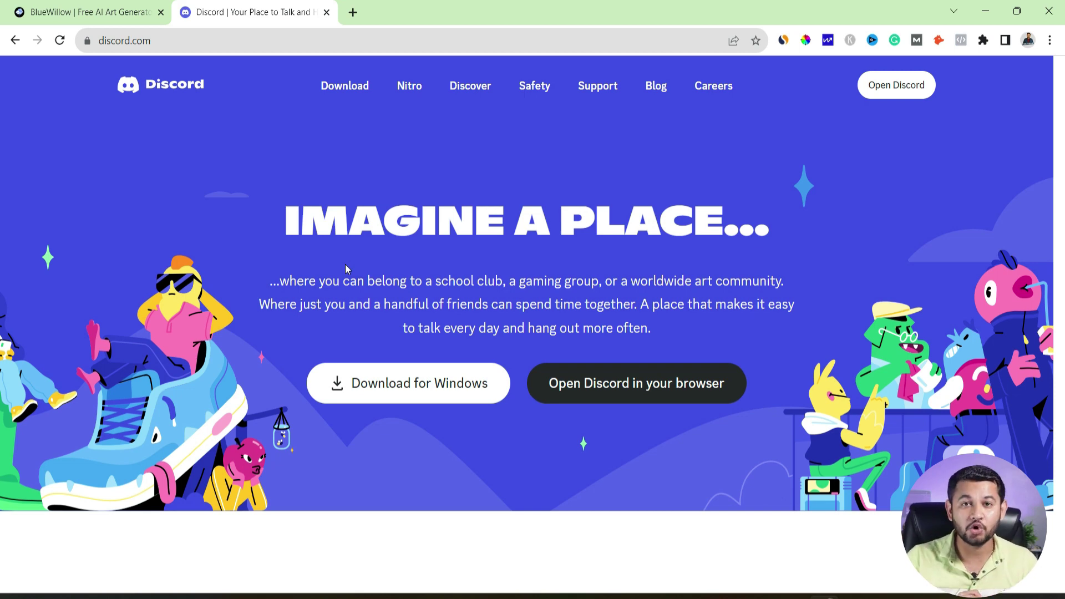
{"action": "left_click", "coordinate": [95, 11]}
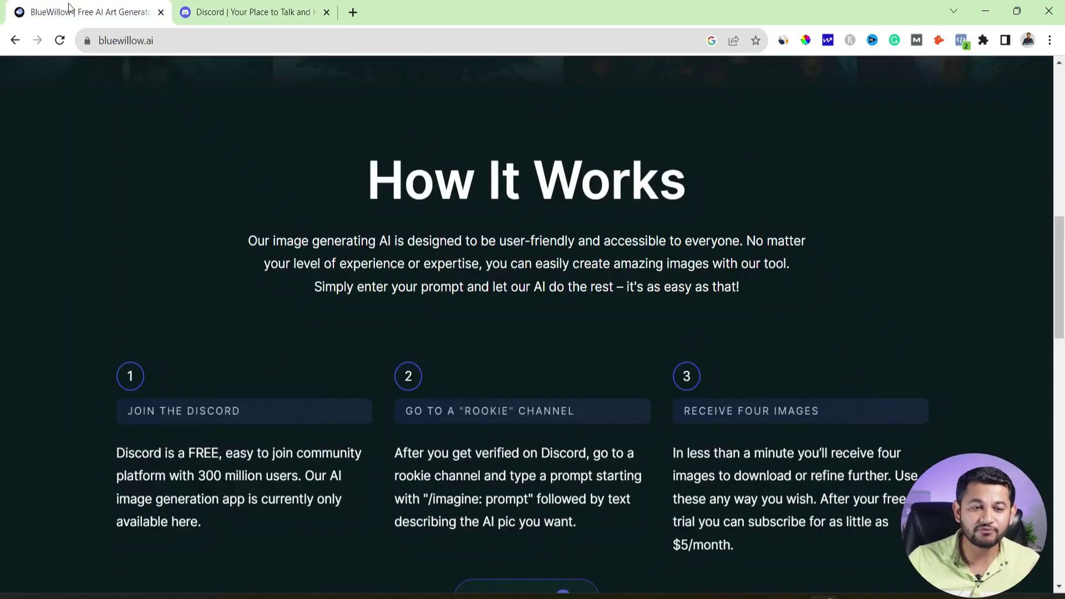
{"action": "left_click", "coordinate": [255, 12]}
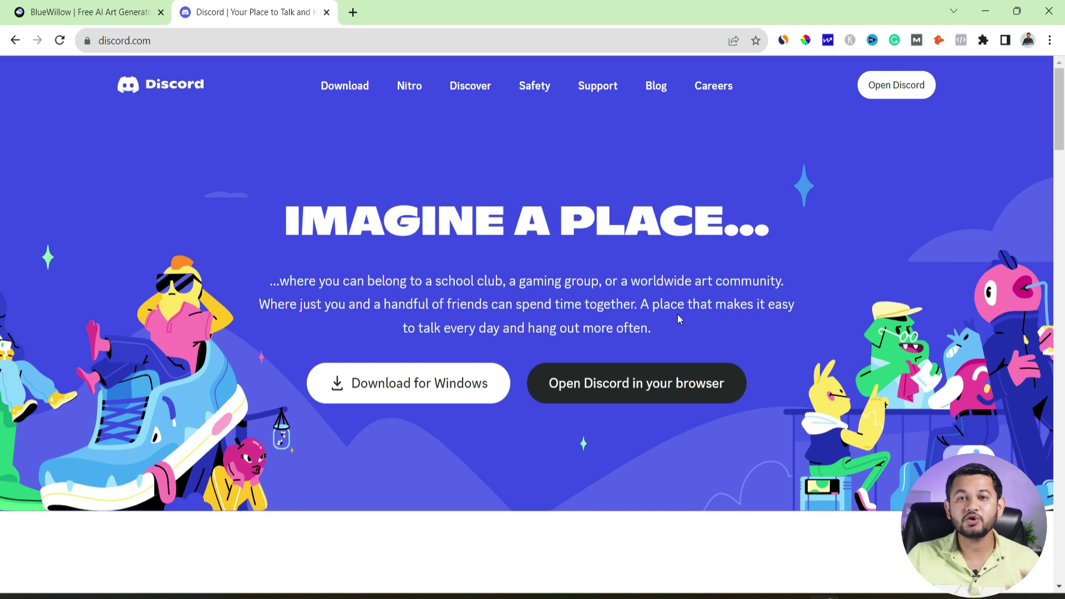
{"action": "left_click", "coordinate": [96, 14]}
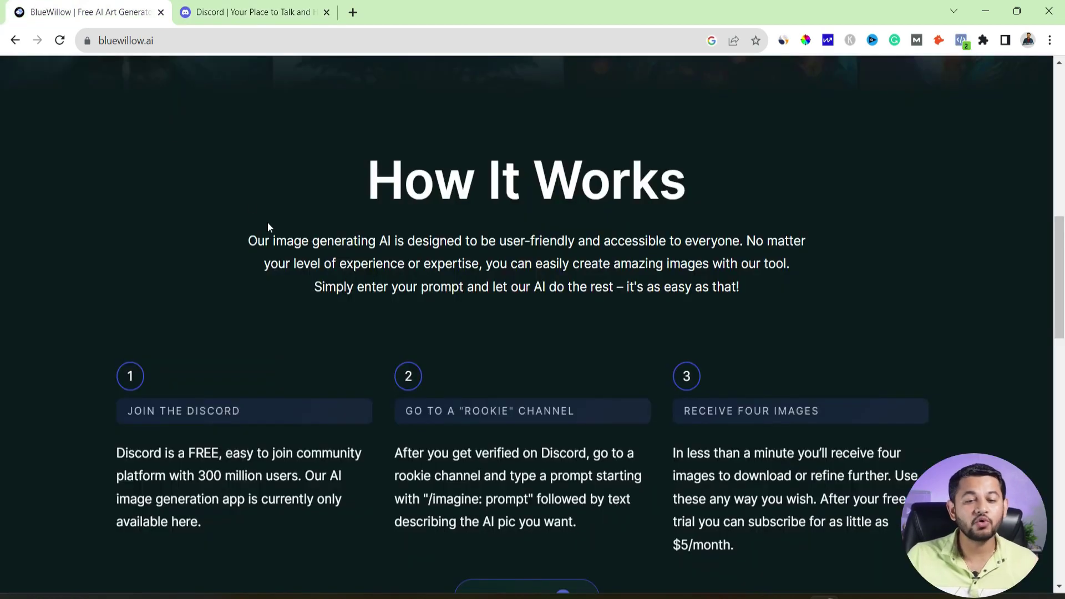
{"action": "scroll", "coordinate": [267, 221], "scroll_direction": "up", "scroll_amount": 10}
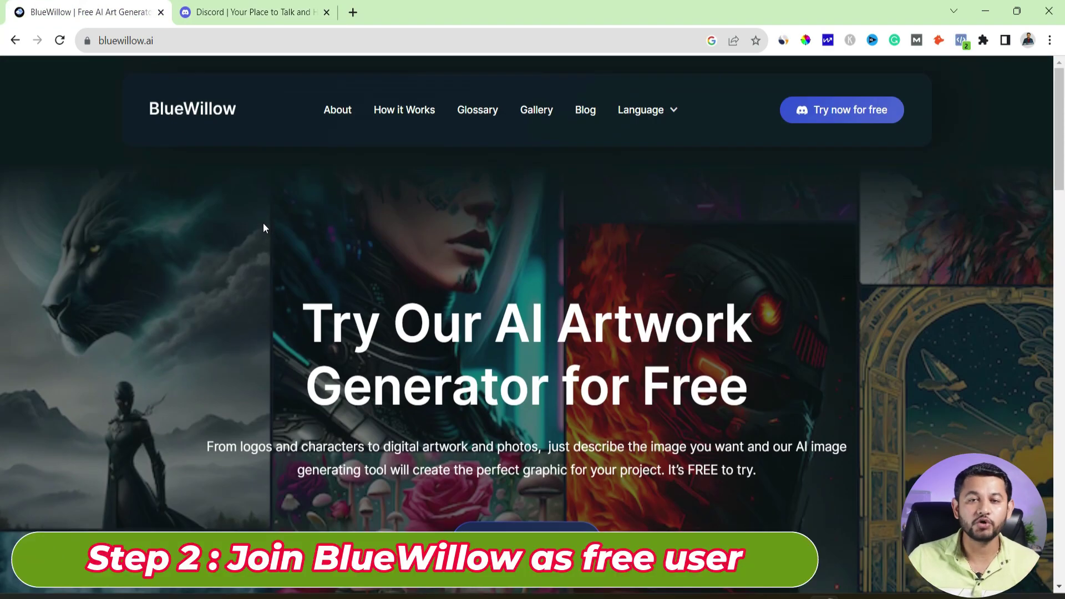
- Open BlueWillow's free trial sign-up form and fill in the full name
{"action": "left_click", "coordinate": [801, 111]}
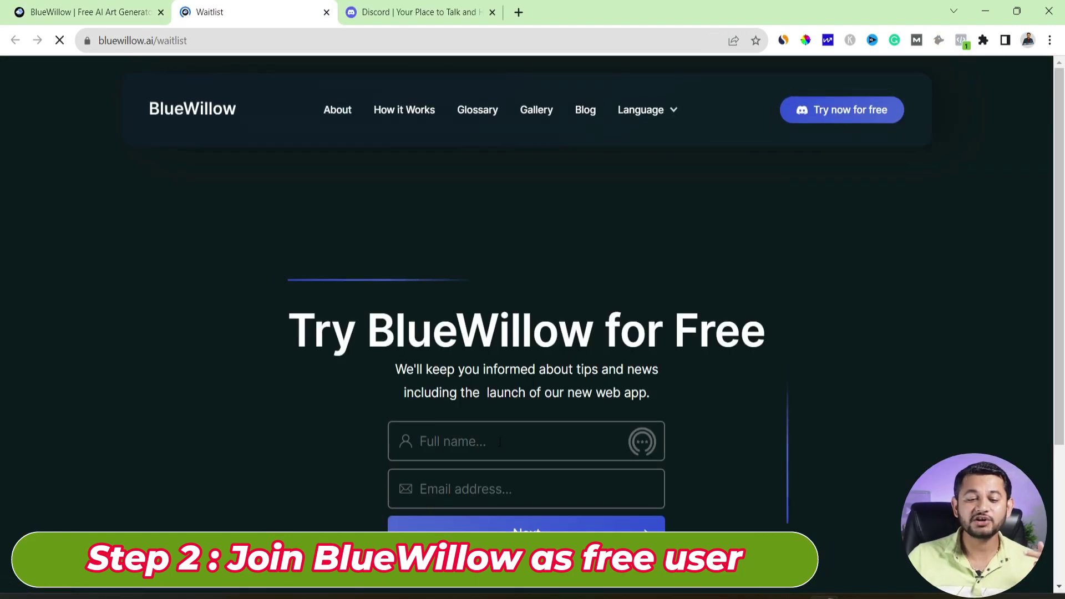
{"action": "left_click", "coordinate": [499, 442]}
{"action": "left_click", "coordinate": [479, 484]}
{"action": "left_click", "coordinate": [474, 490]}
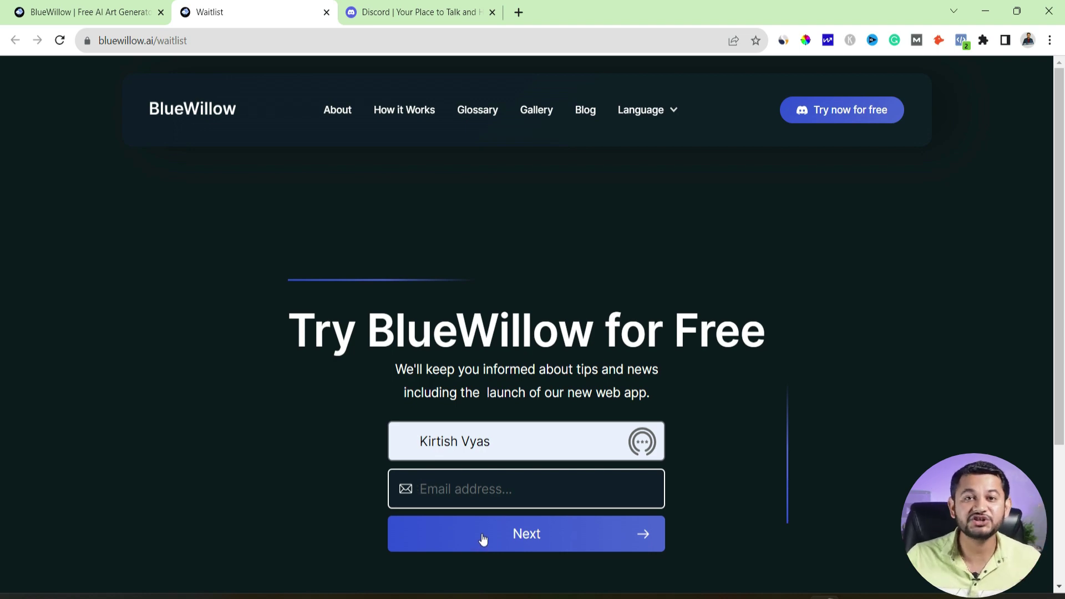
- Switch to the Discord site and open Discord in the browser
{"action": "left_click", "coordinate": [417, 8]}
{"action": "left_click", "coordinate": [897, 92]}
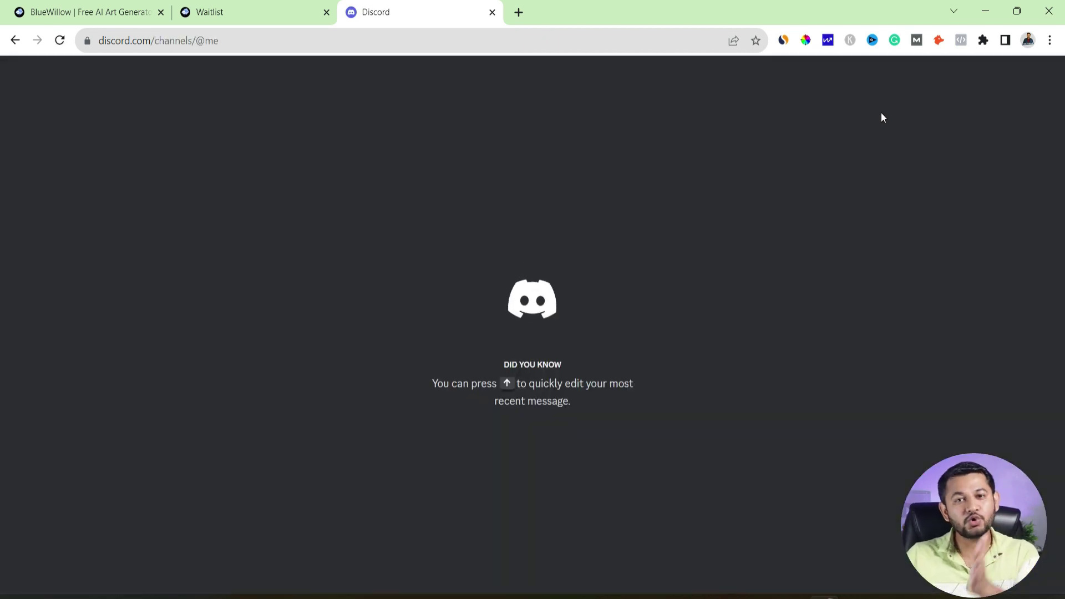
{"action": "left_click", "coordinate": [66, 7]}
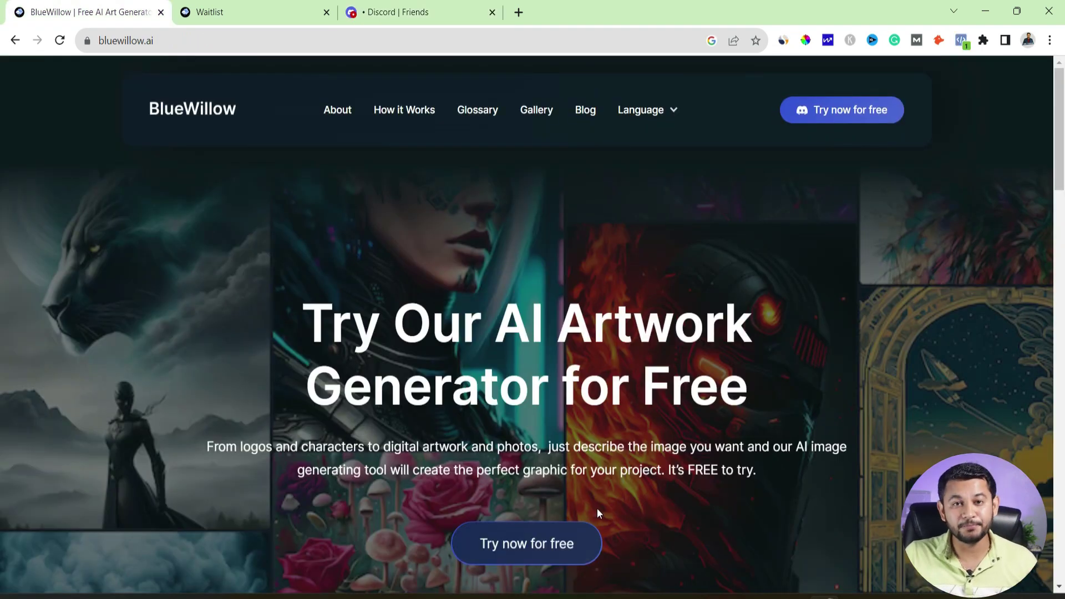
{"action": "left_click", "coordinate": [391, 13]}
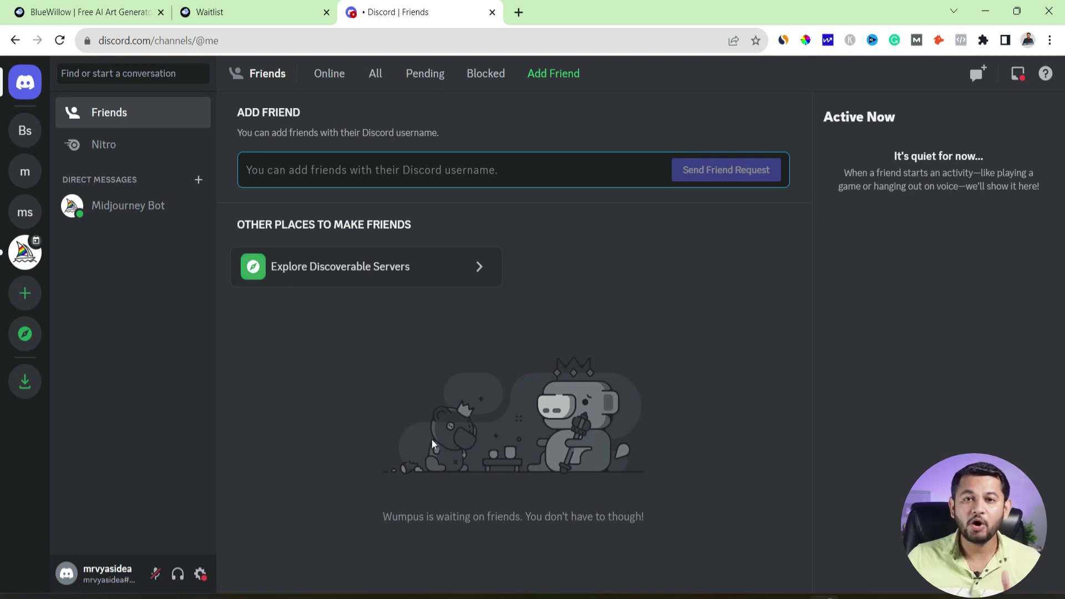
{"action": "left_click", "coordinate": [109, 8]}
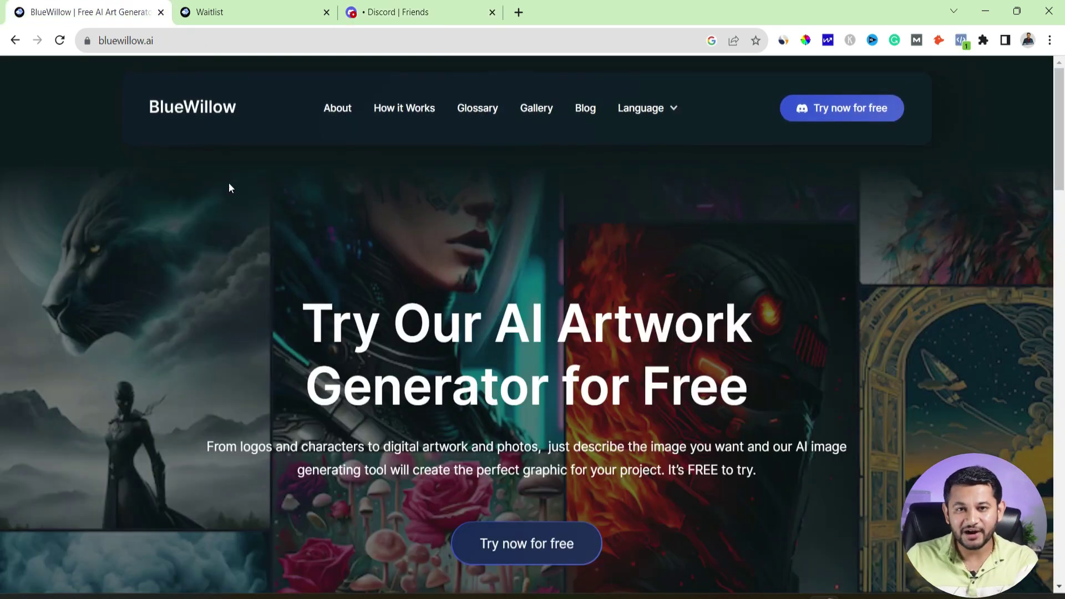
{"action": "key", "text": "ctrl+3"}
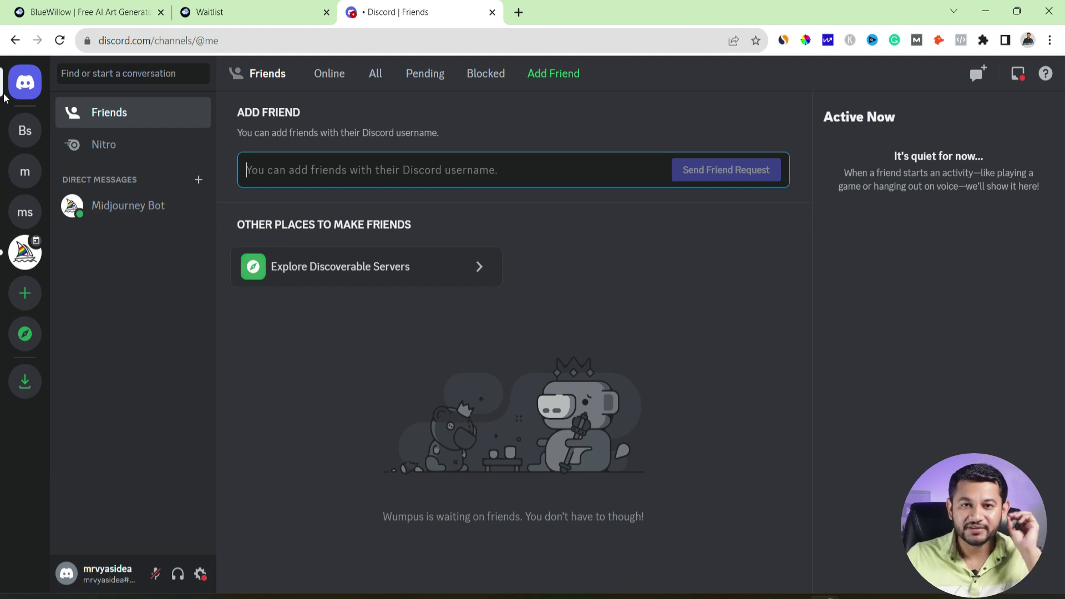
- Search Discord's discoverable communities for "bluewillow" and join the BlueWillow AI to Create Art, Anime, Game, & Realistic Images server
{"action": "left_click", "coordinate": [25, 333]}
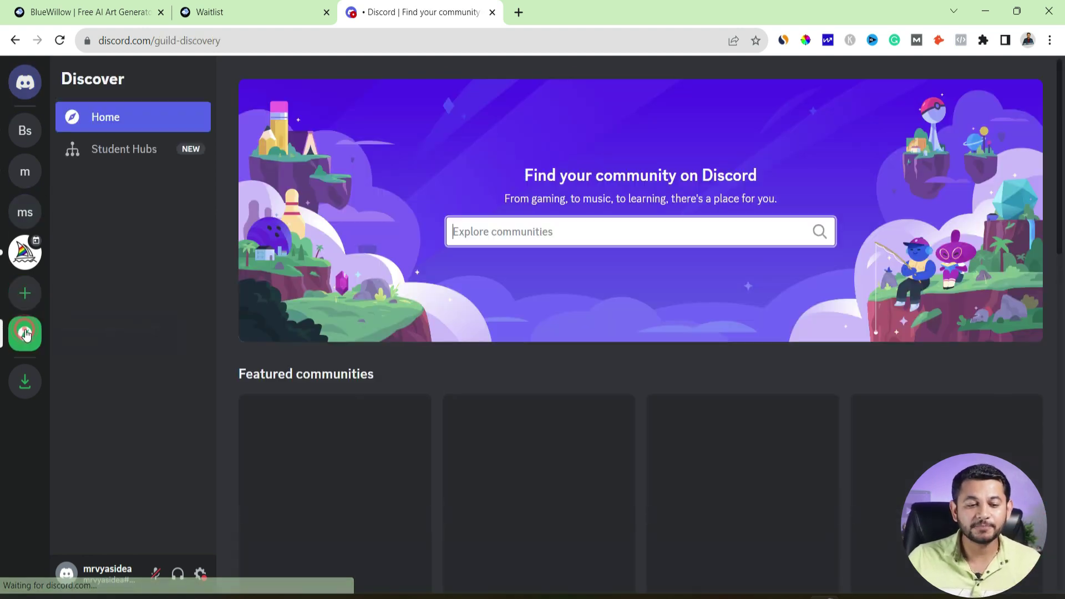
{"action": "left_click", "coordinate": [536, 241]}
{"action": "type", "text": "bluewilo"}
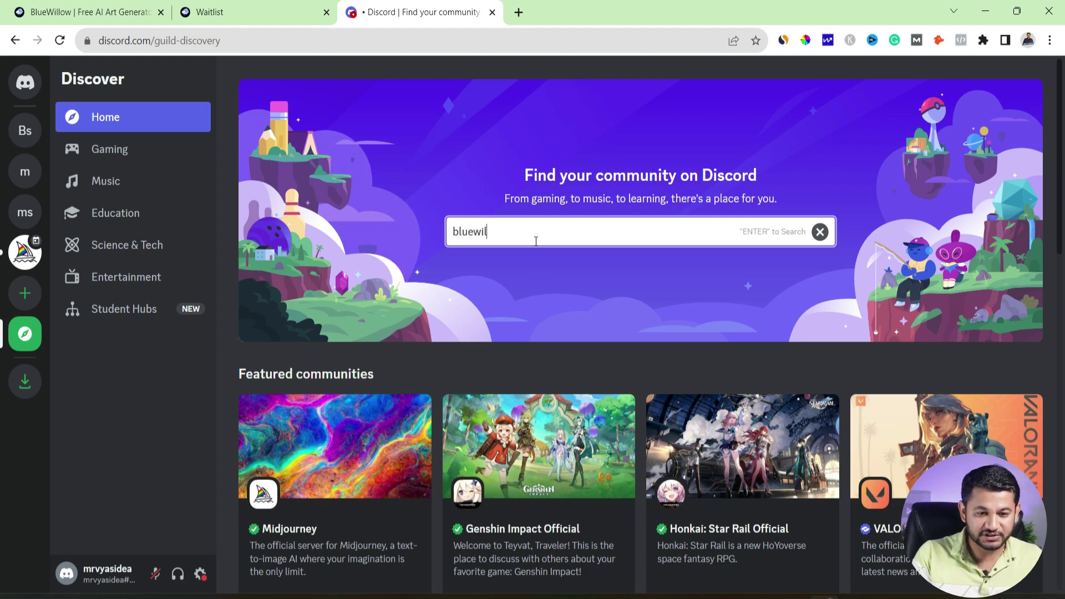
{"action": "type", "text": "low"}
{"action": "key", "text": "Return"}
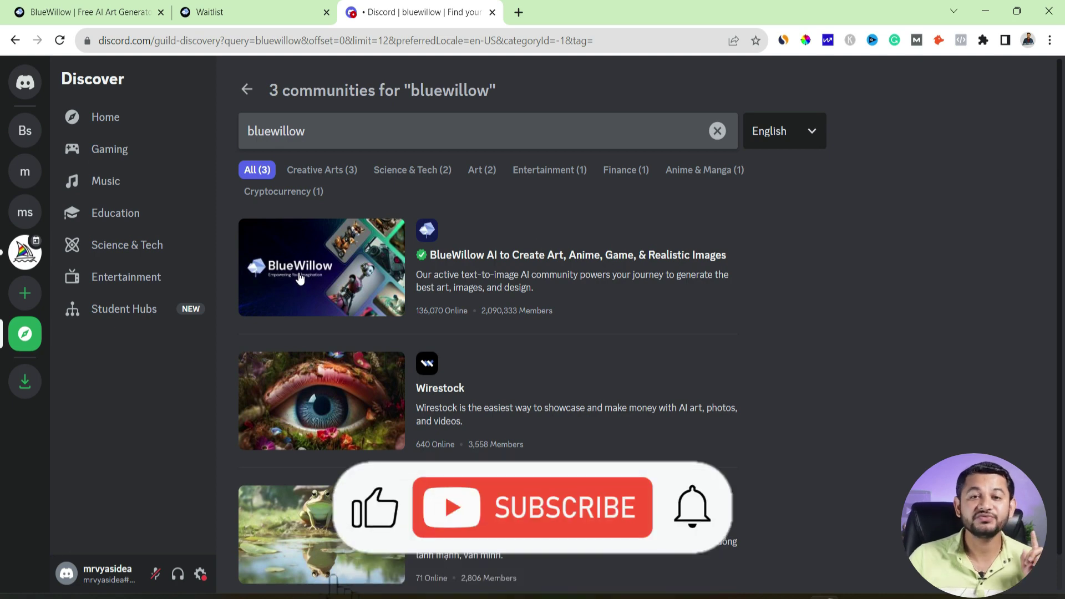
{"action": "left_click", "coordinate": [300, 278]}
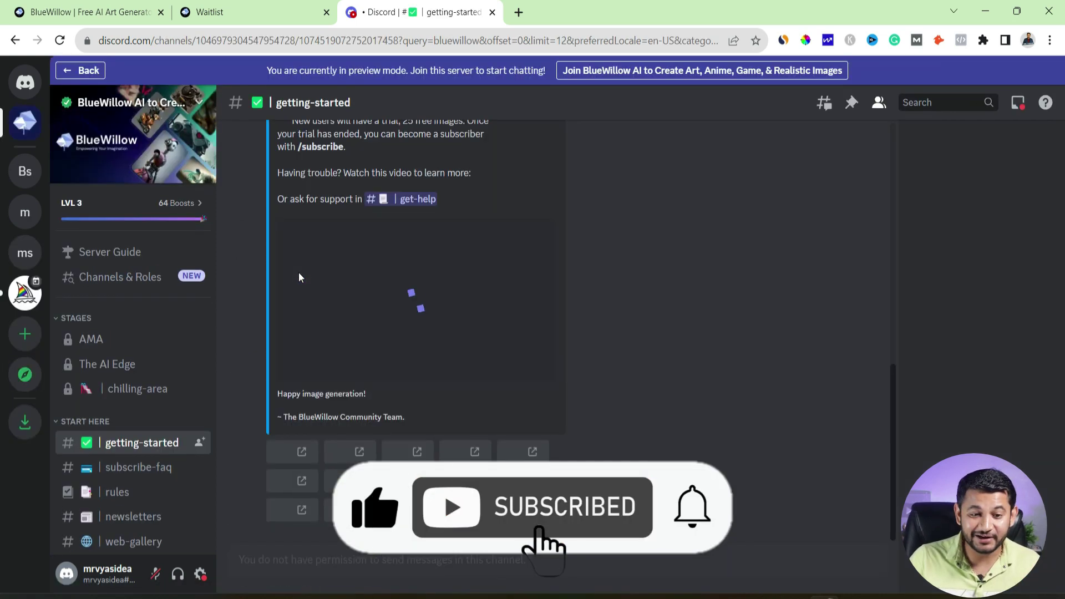
{"action": "left_click", "coordinate": [615, 70]}
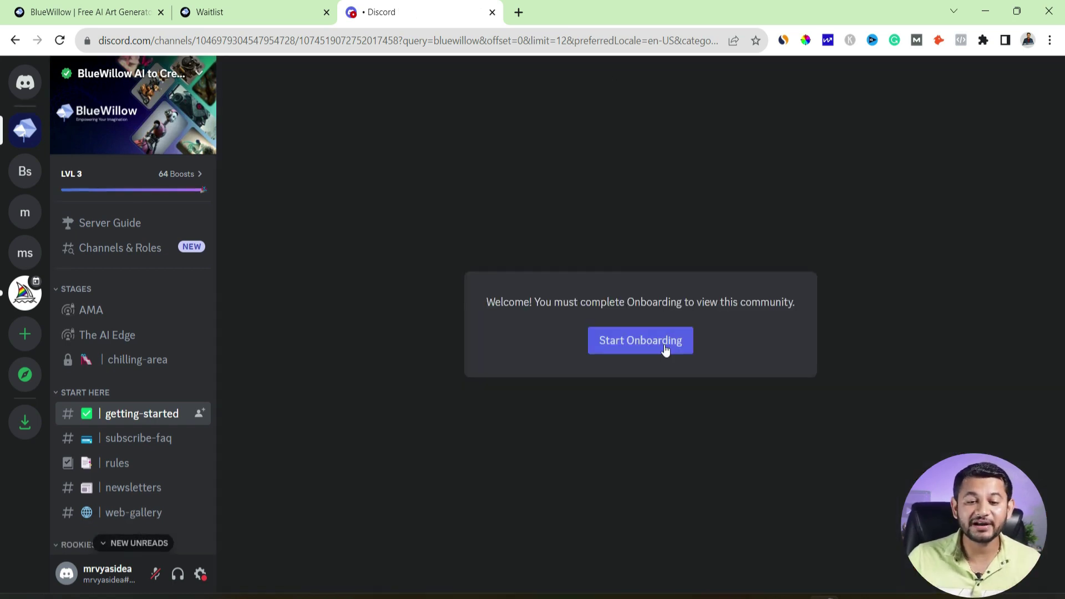
- Complete the server onboarding, skipping the optional questions, acknowledging /subscribe after the trial and agreeing to the server rules
{"action": "left_click", "coordinate": [665, 344]}
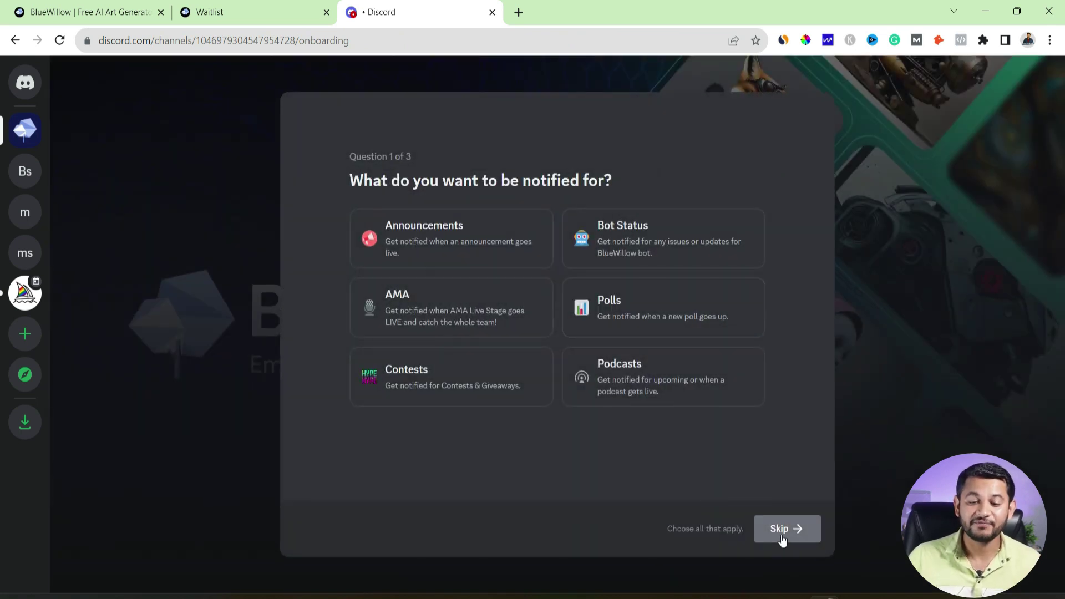
{"action": "left_click", "coordinate": [782, 540]}
{"action": "left_click", "coordinate": [783, 539]}
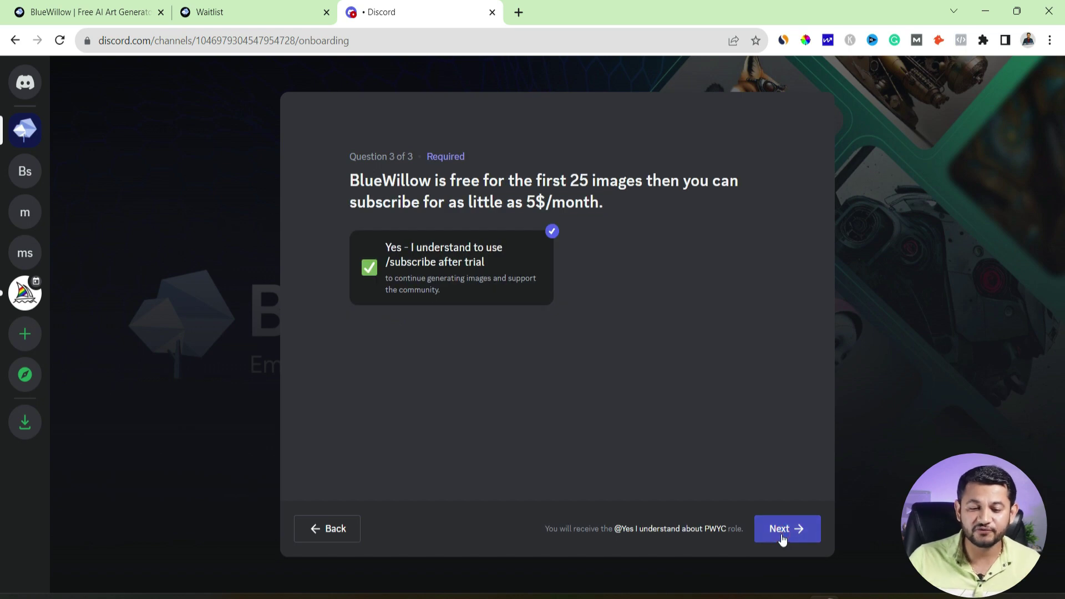
{"action": "left_click", "coordinate": [782, 538]}
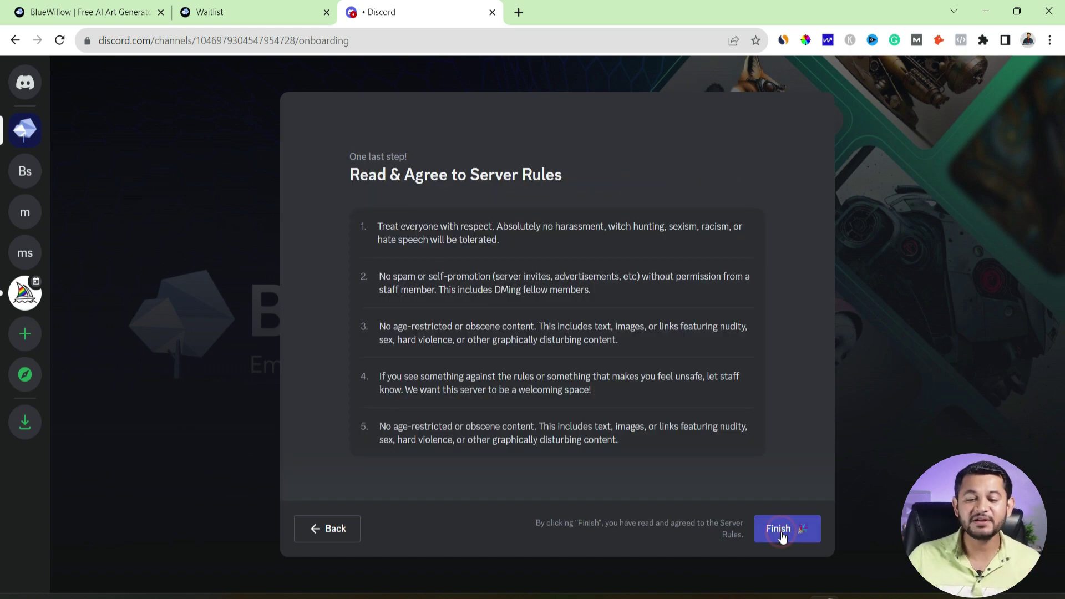
{"action": "left_click", "coordinate": [782, 534]}
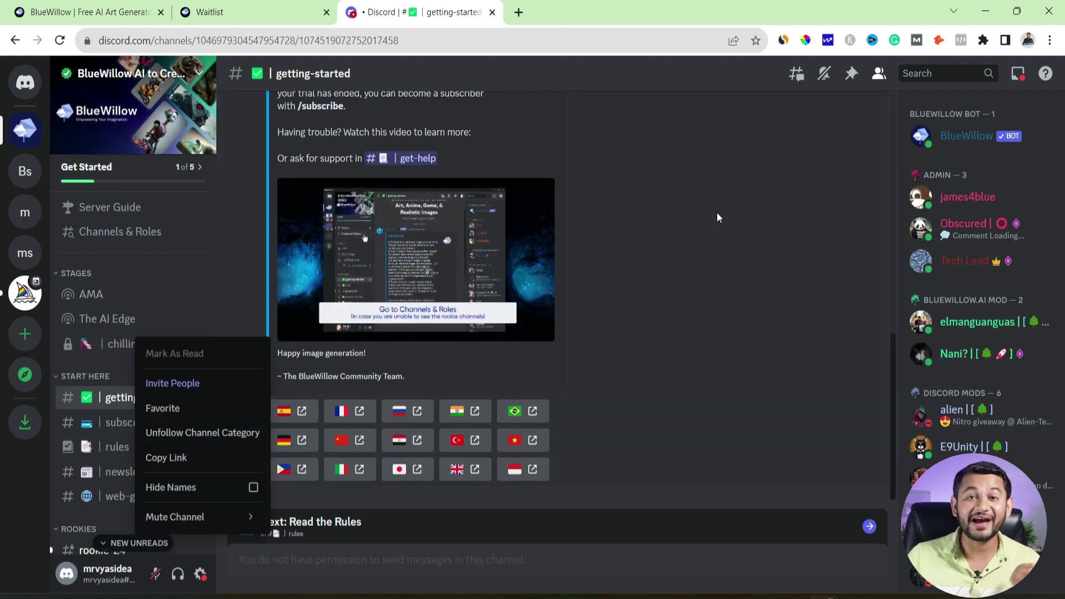
- Open the rookie-24 channel and examine other members' prompts and the images generated from them
{"action": "left_click", "coordinate": [732, 312]}
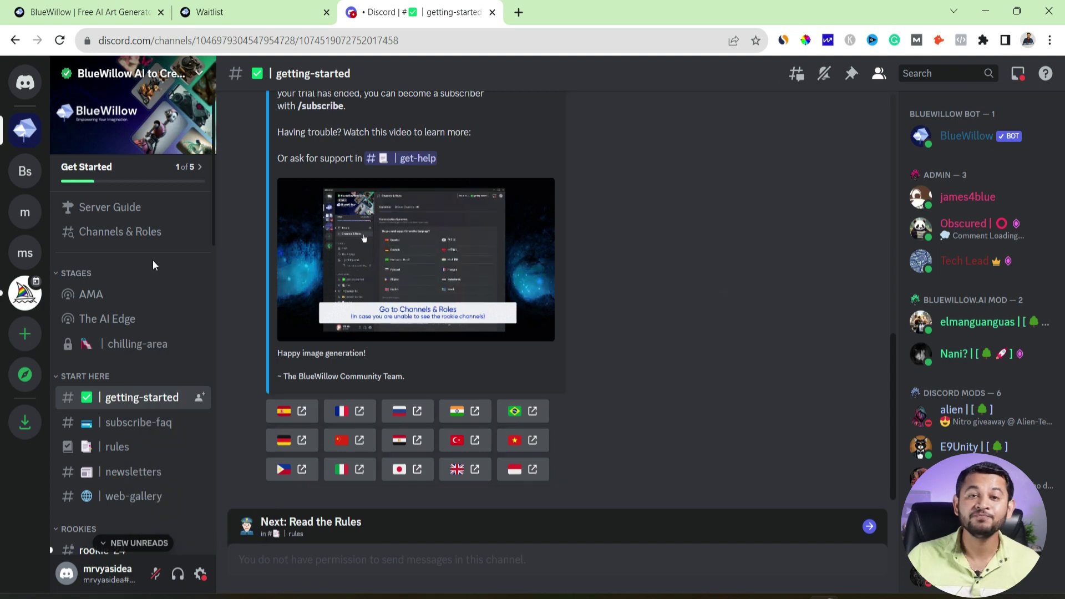
{"action": "scroll", "coordinate": [152, 260], "scroll_direction": "down", "scroll_amount": 6}
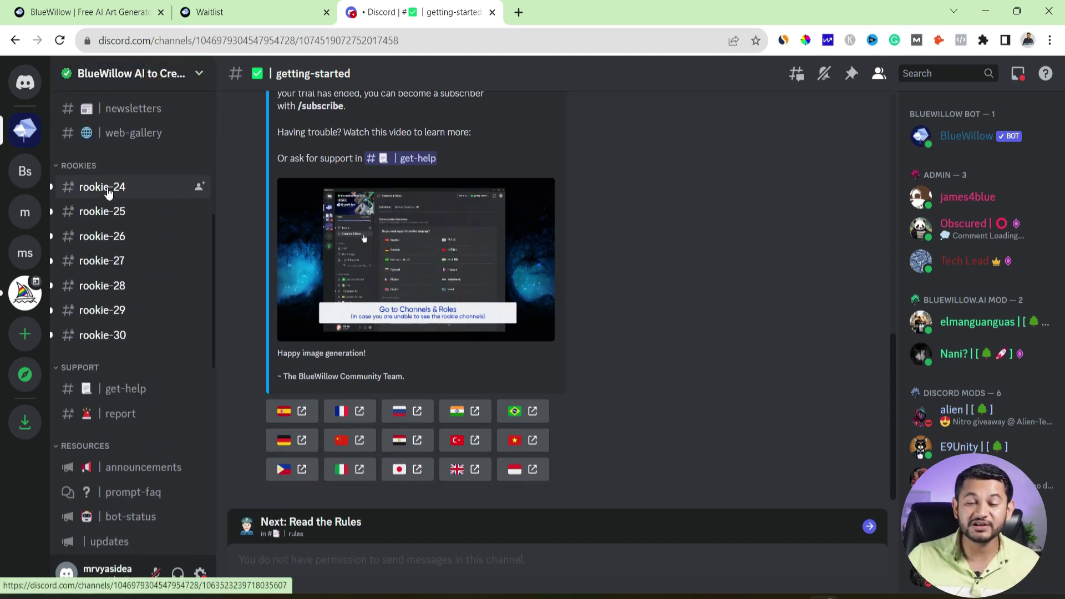
{"action": "left_click", "coordinate": [108, 190]}
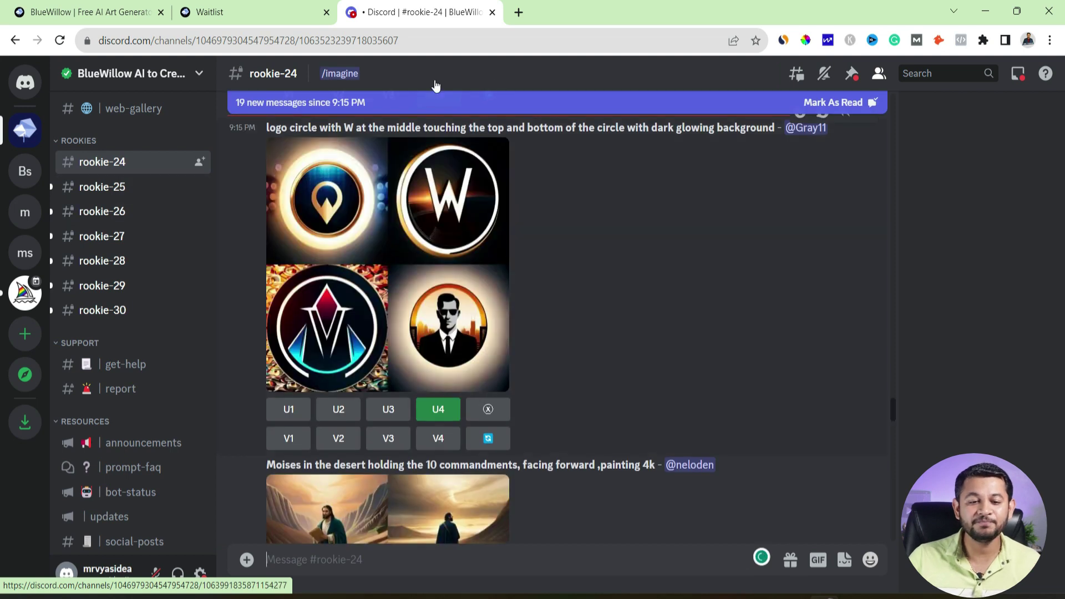
{"action": "scroll", "coordinate": [361, 238], "scroll_direction": "up", "scroll_amount": 2}
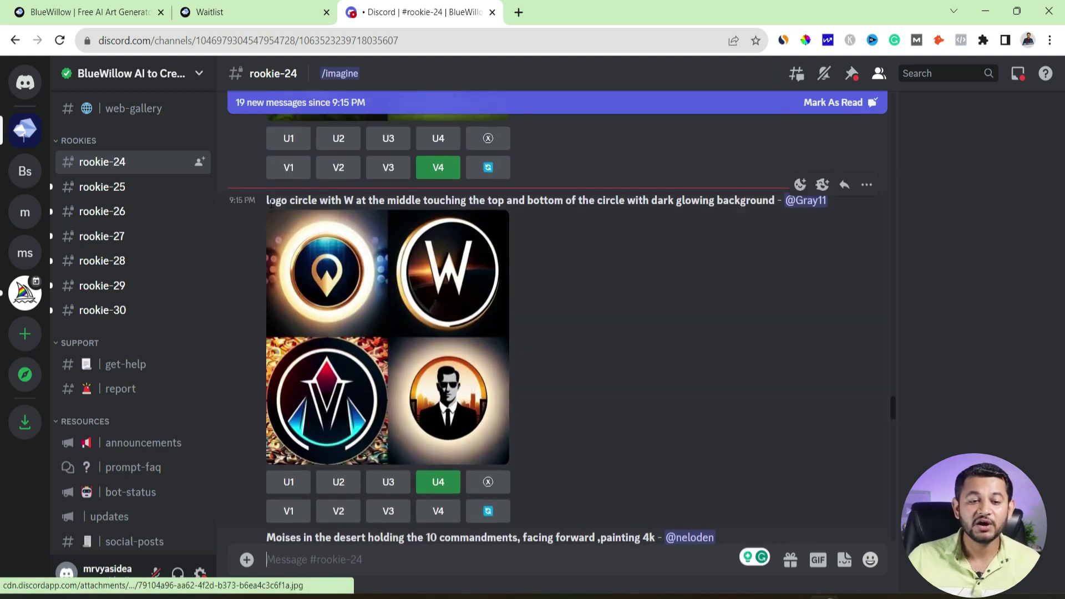
{"action": "left_click_drag", "start_coordinate": [268, 201], "coordinate": [548, 207]}
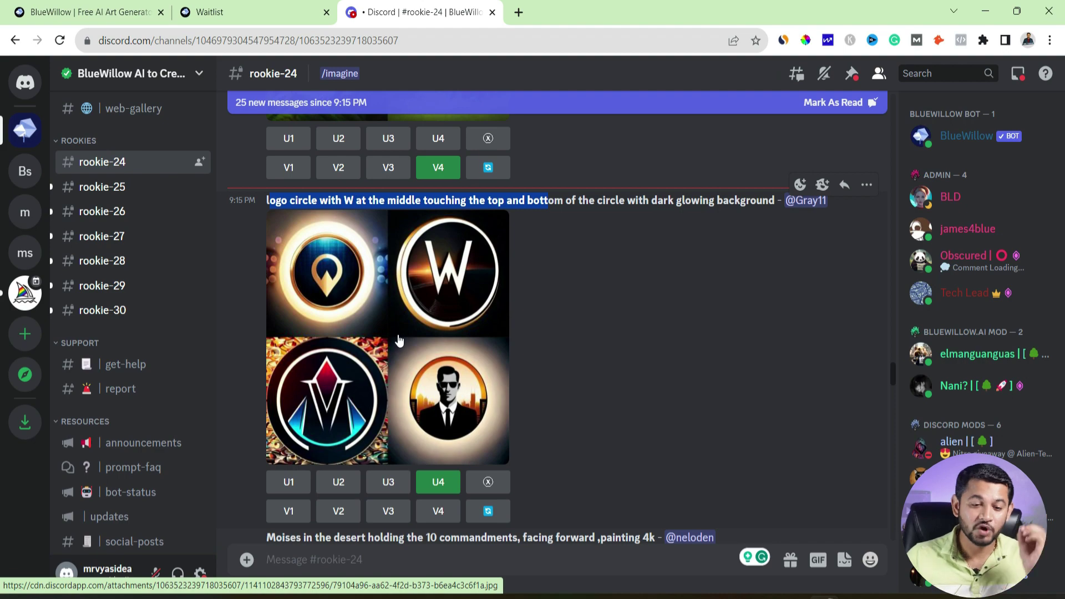
{"action": "scroll", "coordinate": [438, 357], "scroll_direction": "down", "scroll_amount": 5}
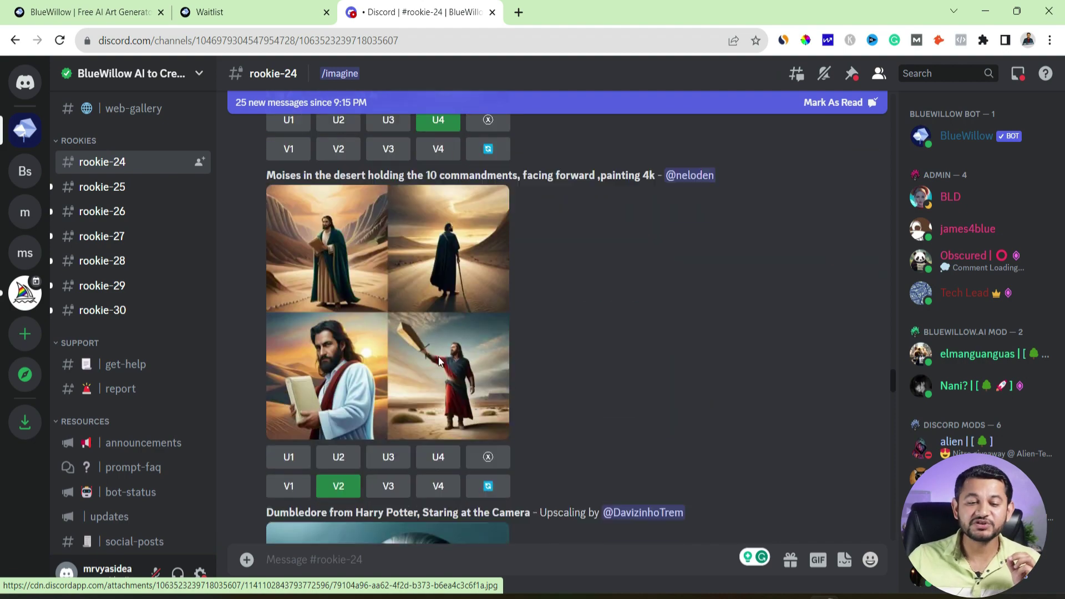
{"action": "scroll", "coordinate": [439, 357], "scroll_direction": "up", "scroll_amount": 9}
{"action": "scroll", "coordinate": [438, 361], "scroll_direction": "up", "scroll_amount": 2}
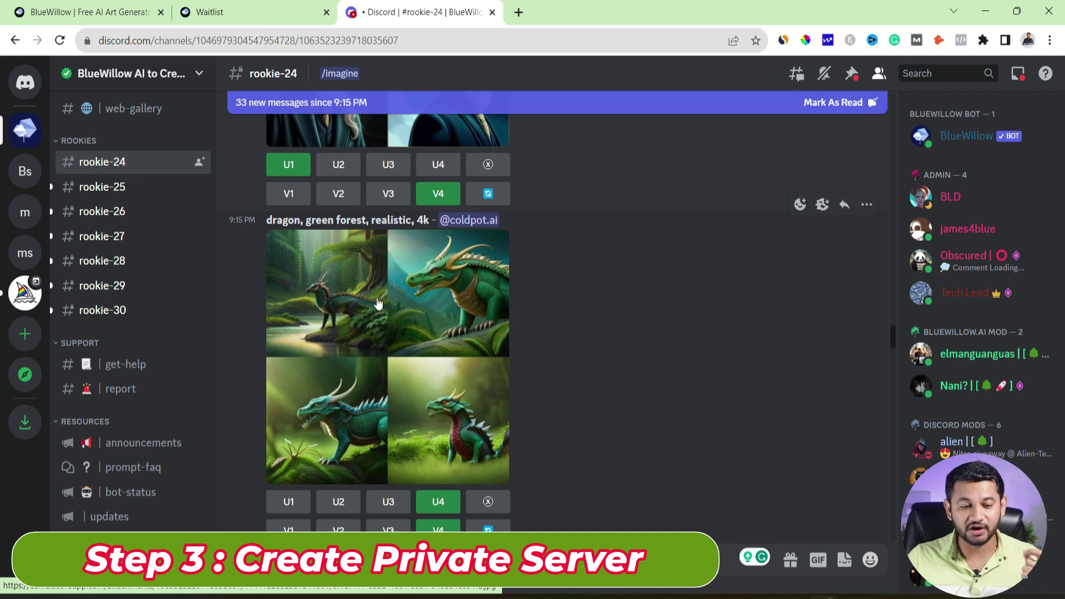
- Create a new server from scratch for me and my friends, named with the owner's name followed by "Bluewillow", and dismiss the AutoMod notice
{"action": "left_click", "coordinate": [27, 333]}
{"action": "left_click", "coordinate": [469, 245]}
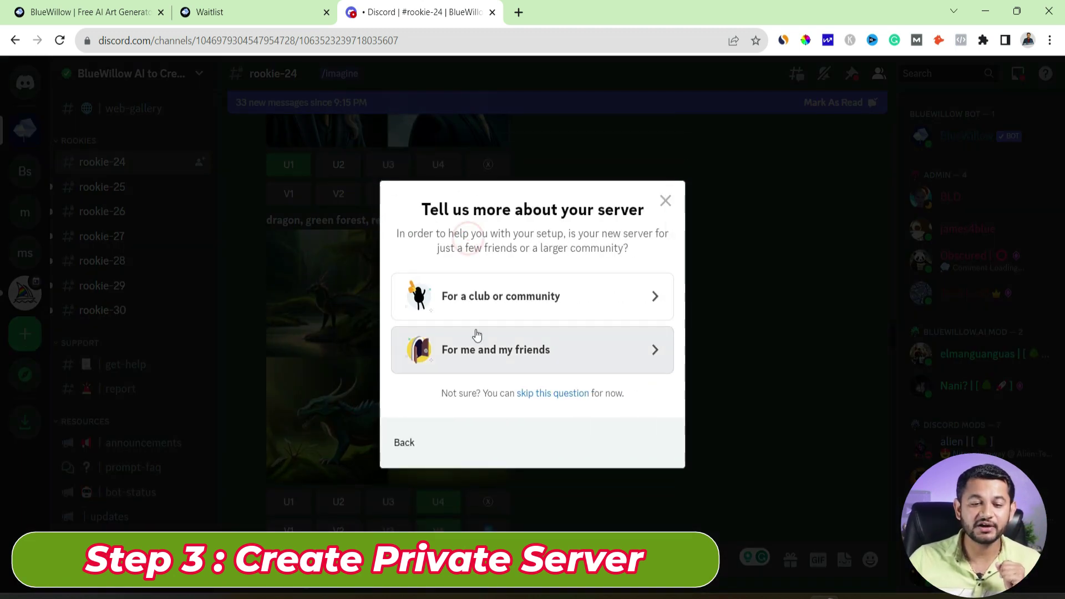
{"action": "left_click", "coordinate": [488, 350]}
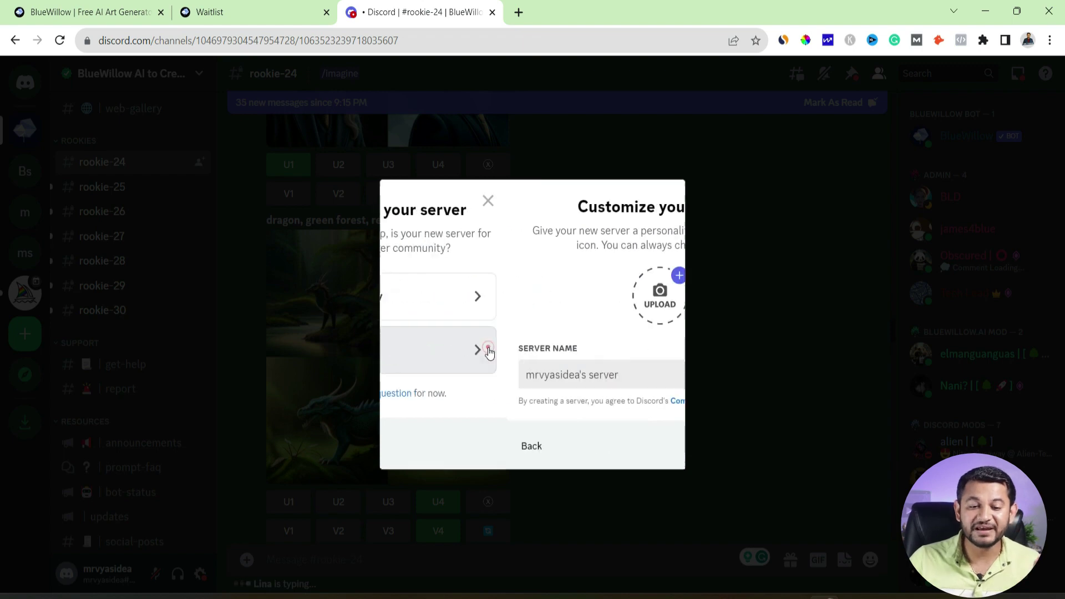
{"action": "triple_click", "coordinate": [516, 376]}
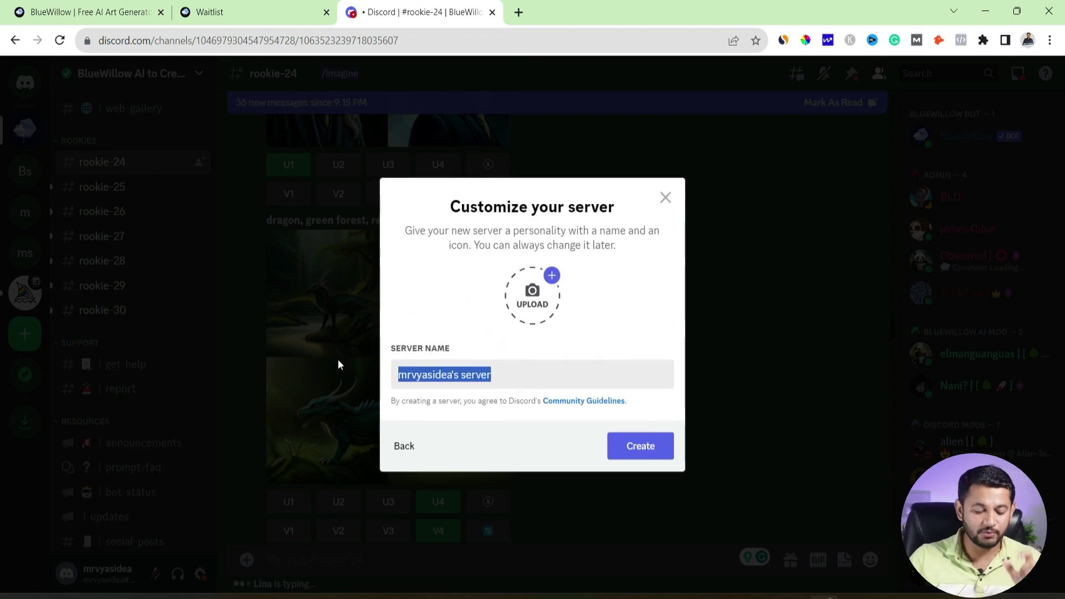
{"action": "type", "text": "MR VYAS Bluewil"}
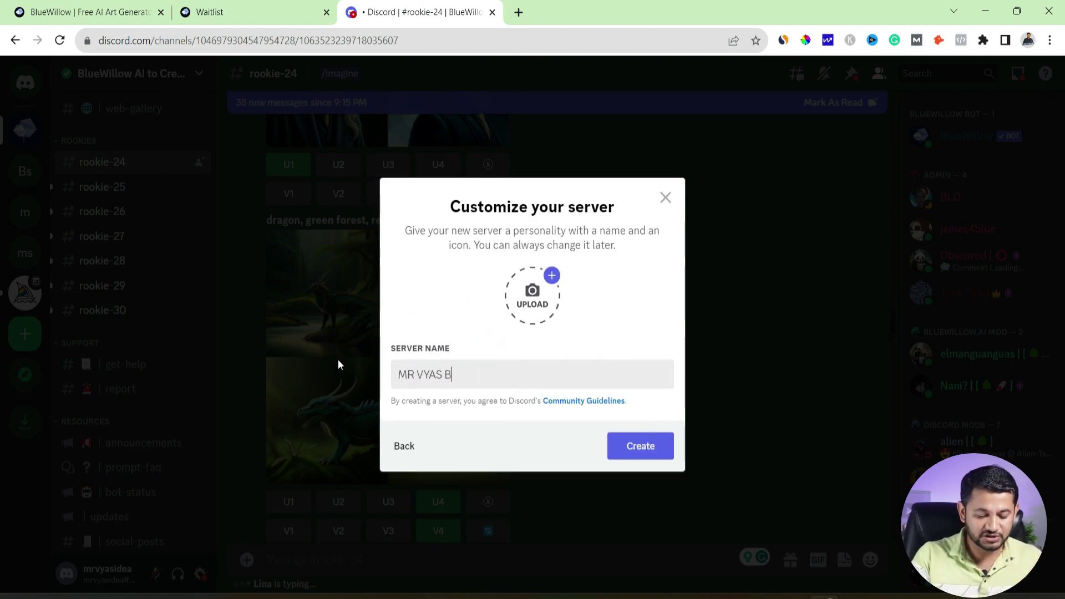
{"action": "type", "text": "low"}
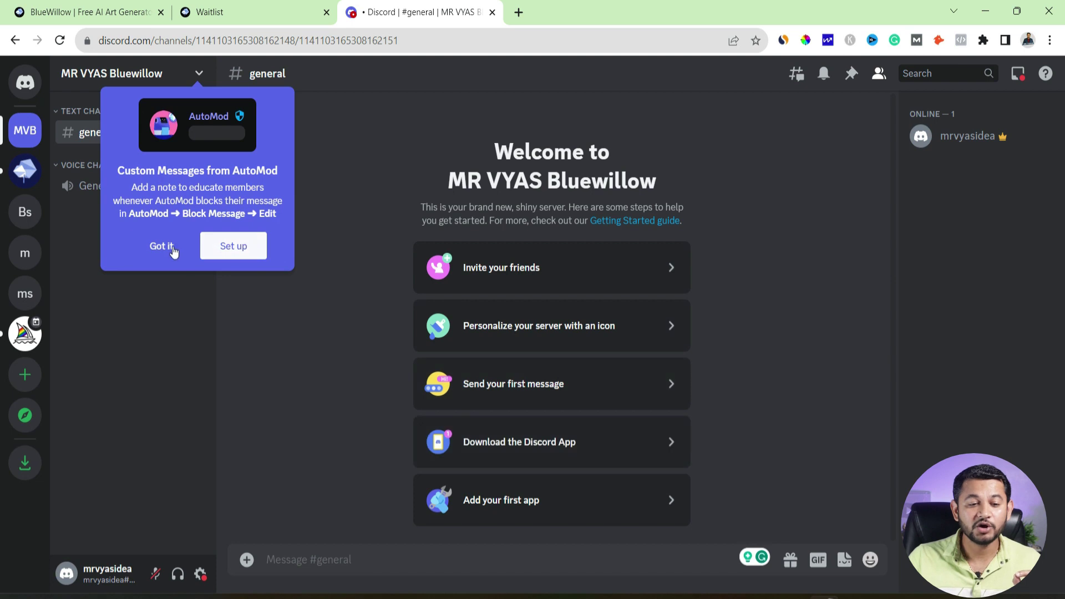
{"action": "left_click", "coordinate": [169, 248]}
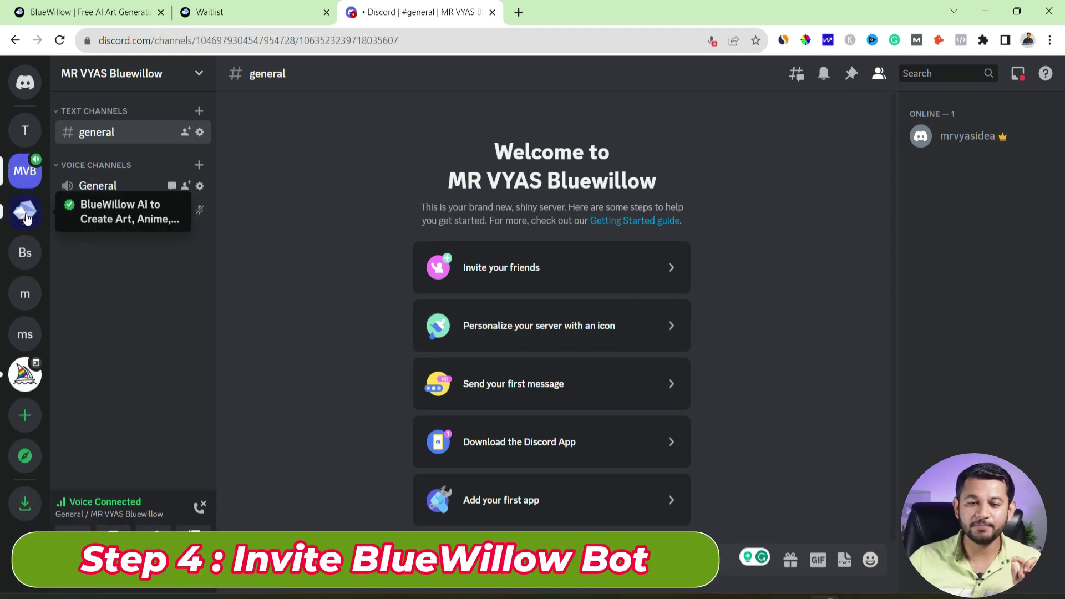
- Open the BlueWillow bot's profile from the member list of the BlueWillow AI community server
{"action": "left_click", "coordinate": [25, 213]}
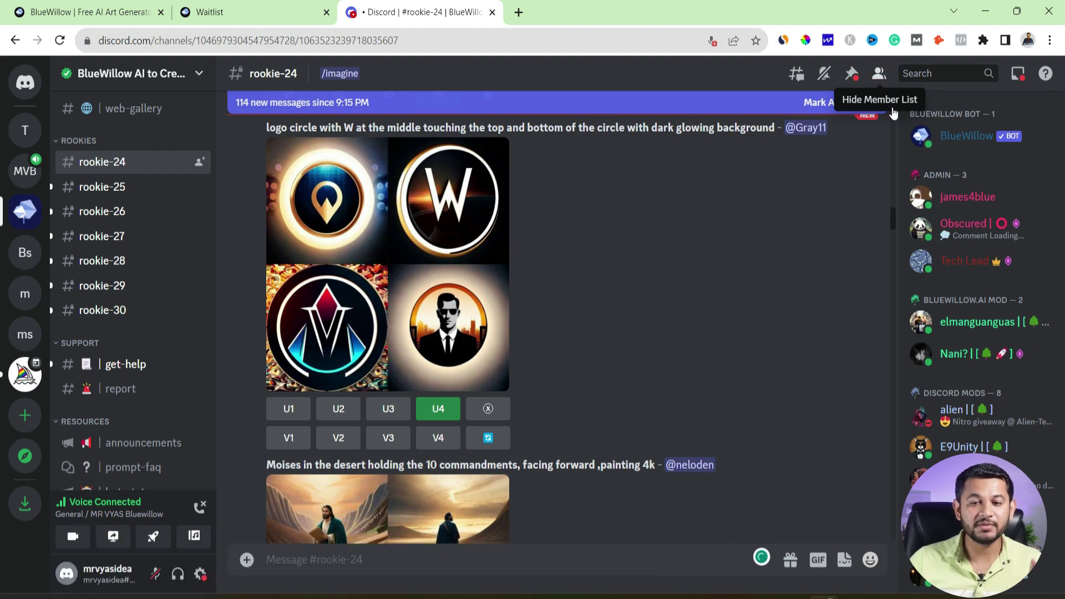
{"action": "left_click", "coordinate": [882, 75]}
{"action": "left_click", "coordinate": [882, 75]}
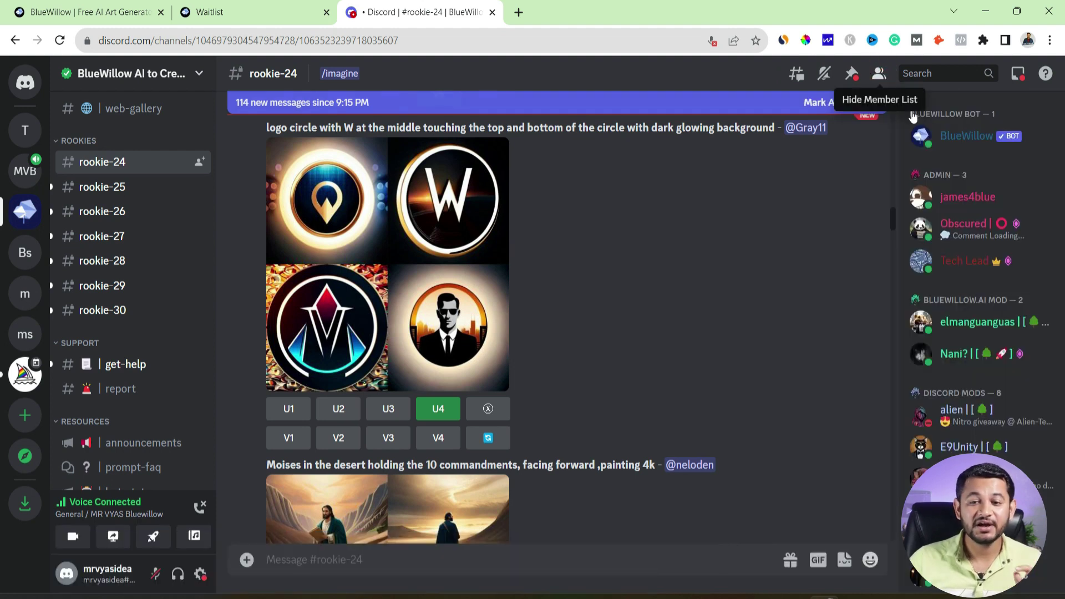
{"action": "left_click", "coordinate": [955, 138]}
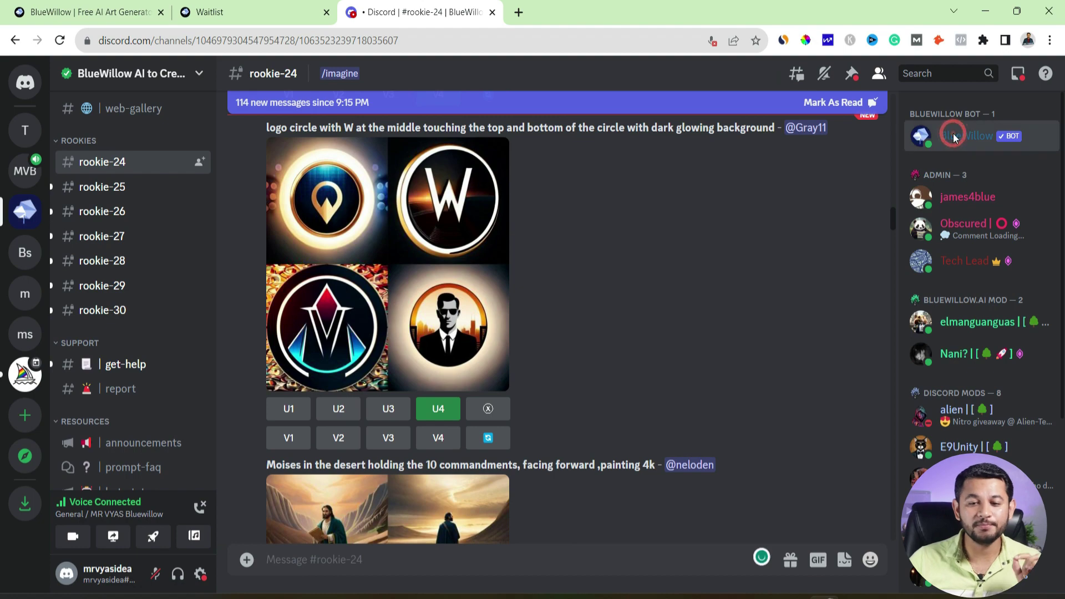
{"action": "left_click", "coordinate": [953, 133]}
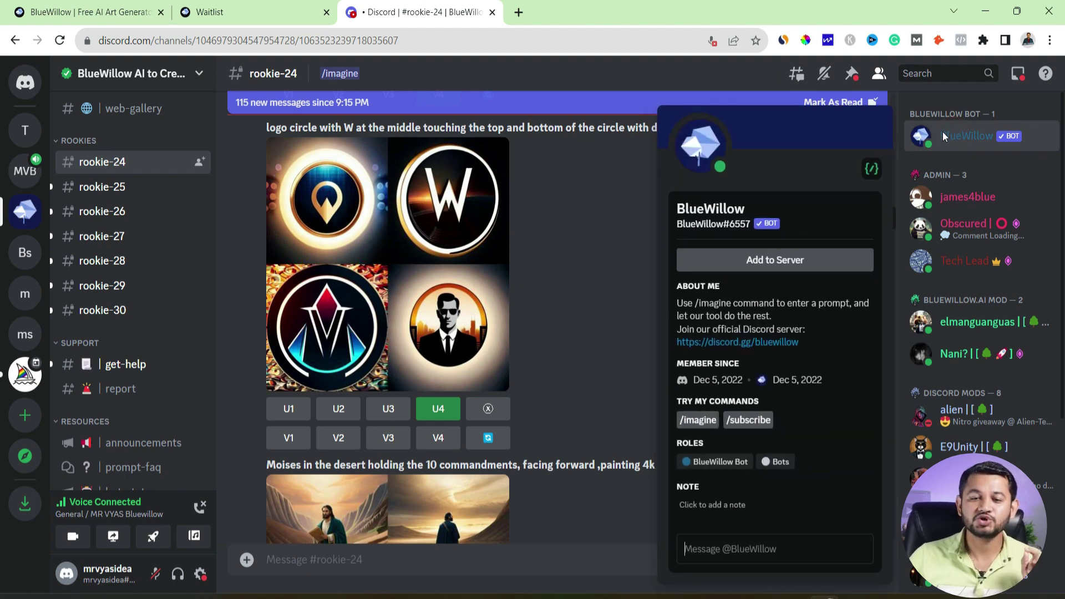
- Add the BlueWillow bot to the newly created private Bluewillow server, authorize all requested permissions and go to that server
{"action": "left_click", "coordinate": [755, 262]}
{"action": "left_click", "coordinate": [578, 410]}
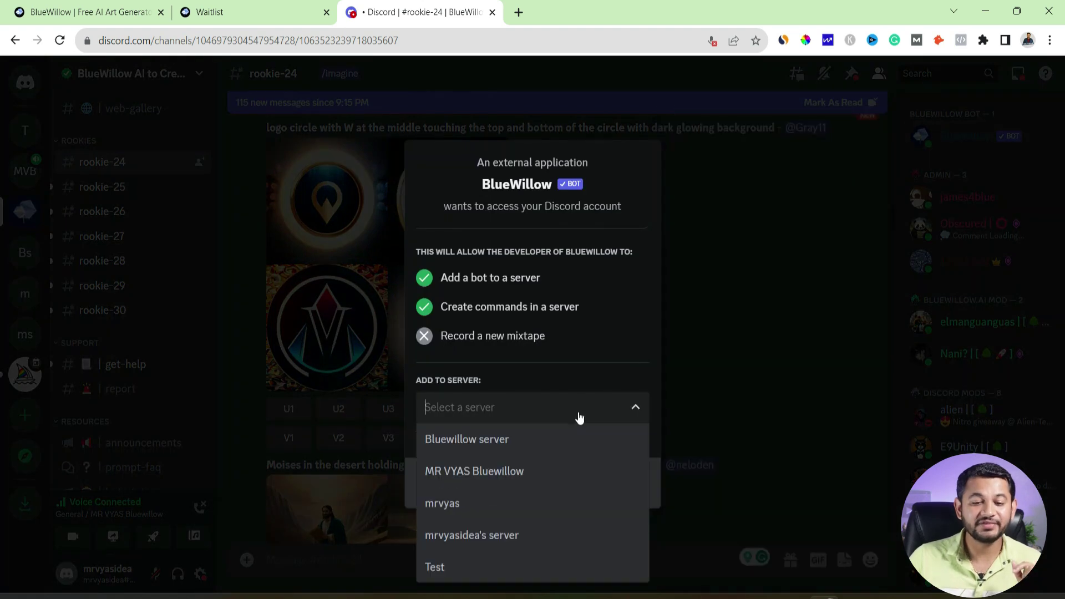
{"action": "left_click", "coordinate": [454, 472]}
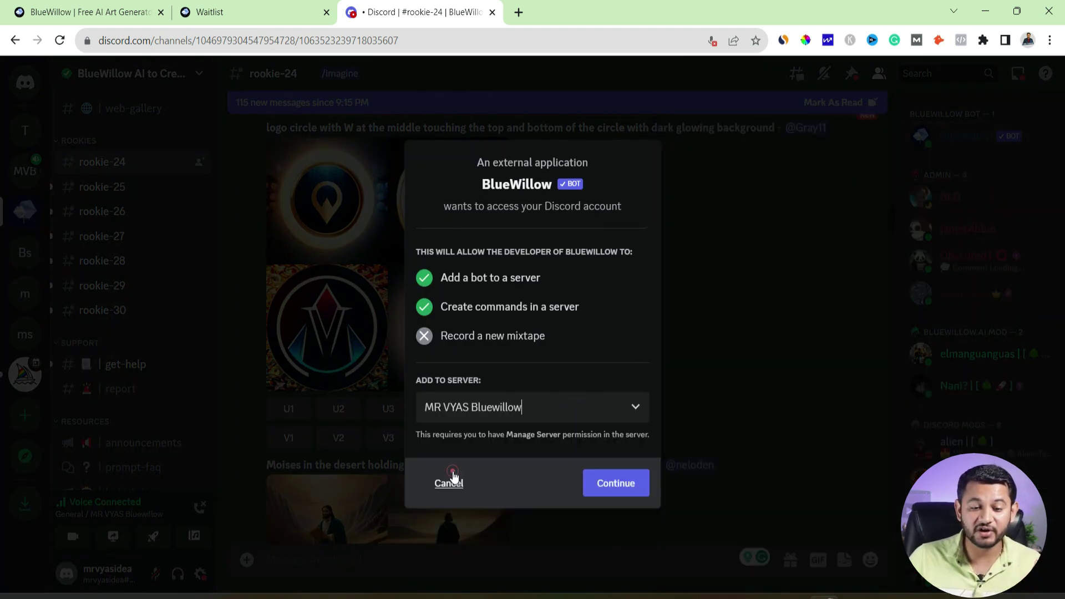
{"action": "left_click", "coordinate": [632, 488]}
{"action": "scroll", "coordinate": [634, 487], "scroll_direction": "down", "scroll_amount": 3}
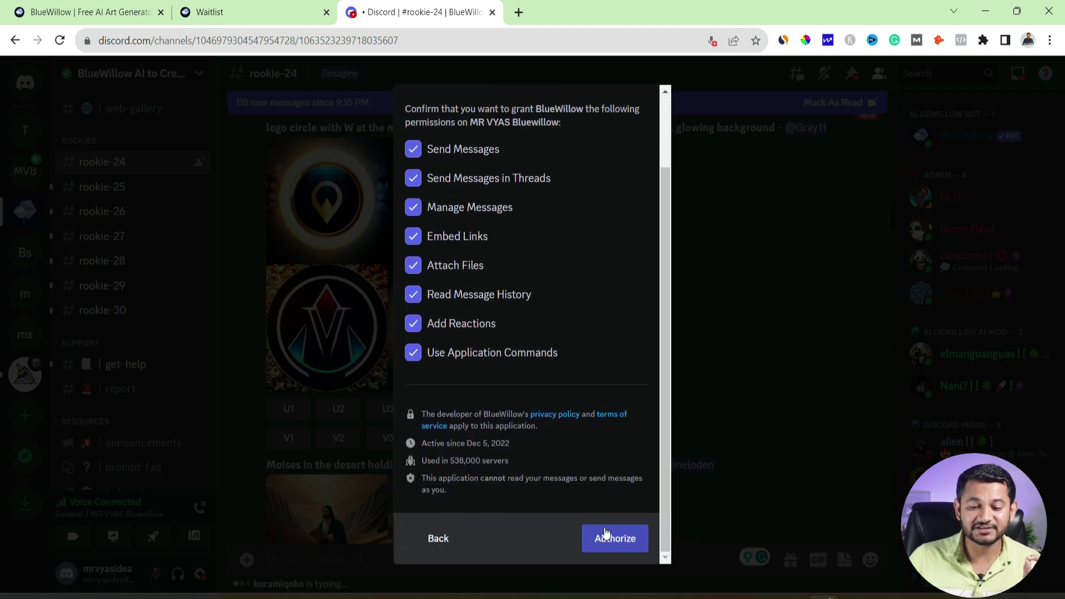
{"action": "left_click", "coordinate": [606, 533]}
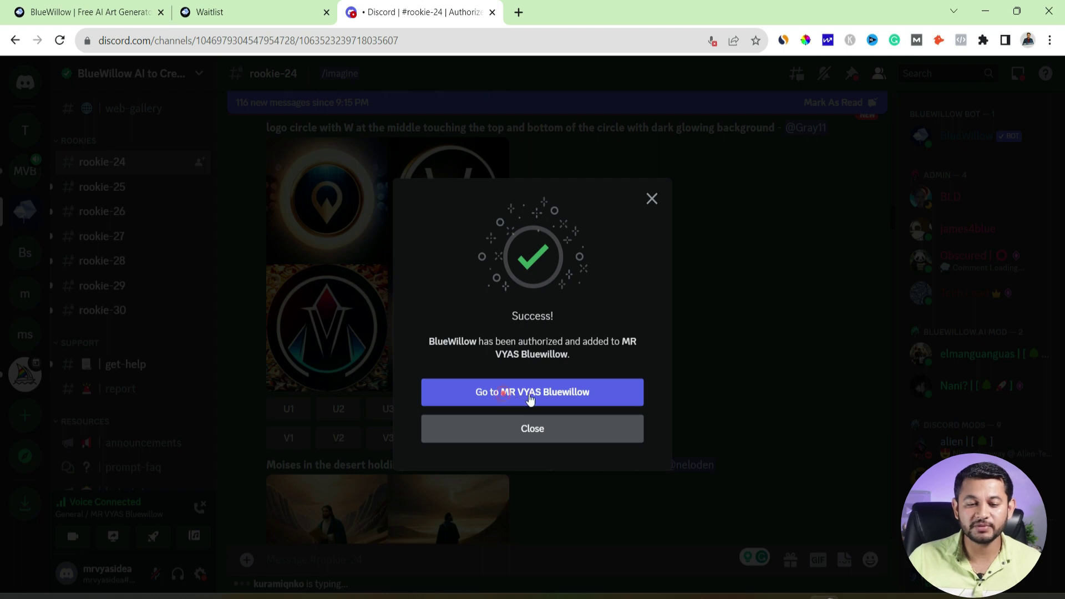
{"action": "left_click", "coordinate": [504, 394]}
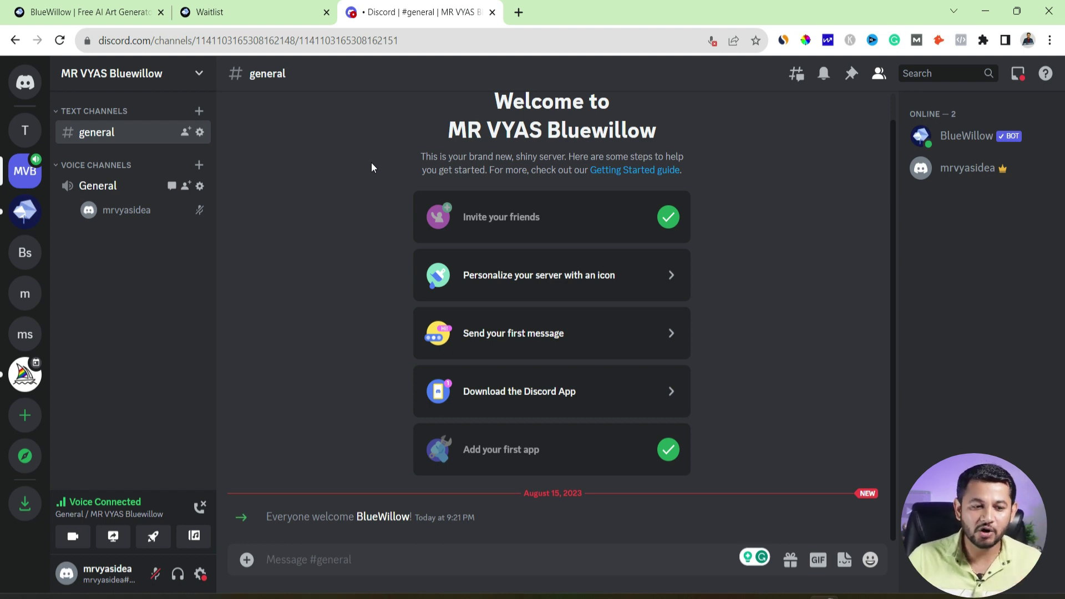
- Start BlueWillow's /imagine command in the private server's general channel
{"action": "left_click", "coordinate": [21, 215]}
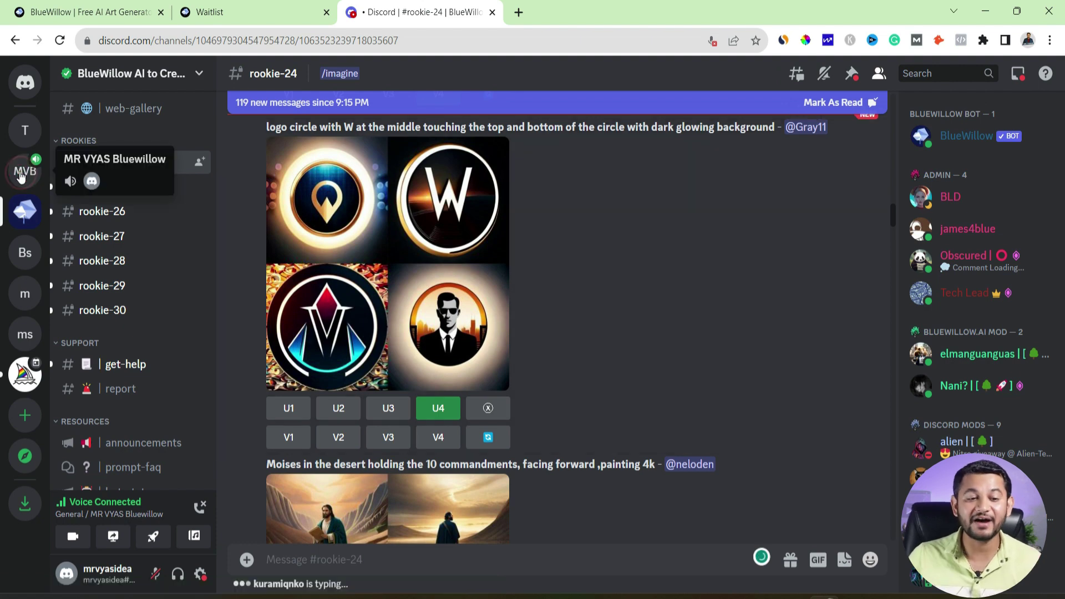
{"action": "left_click", "coordinate": [22, 175]}
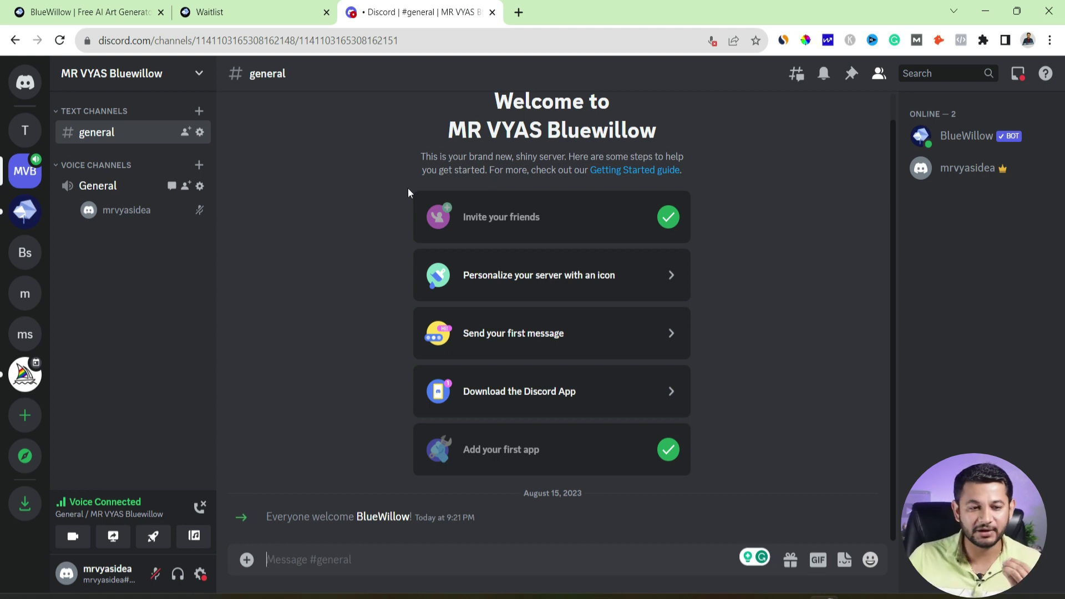
{"action": "left_click", "coordinate": [405, 561]}
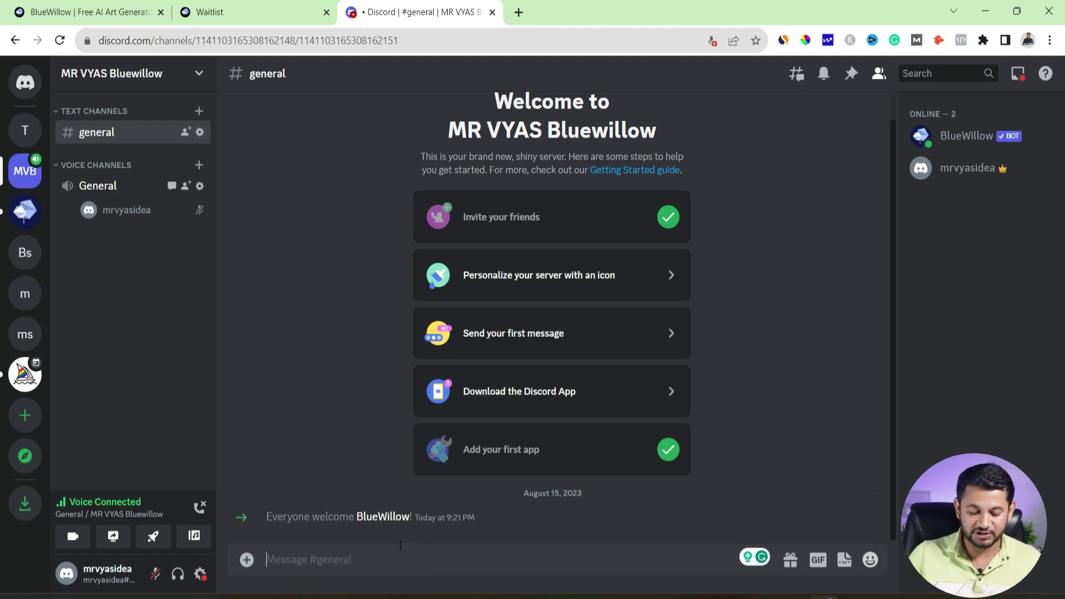
{"action": "type", "text": "/imagine"}
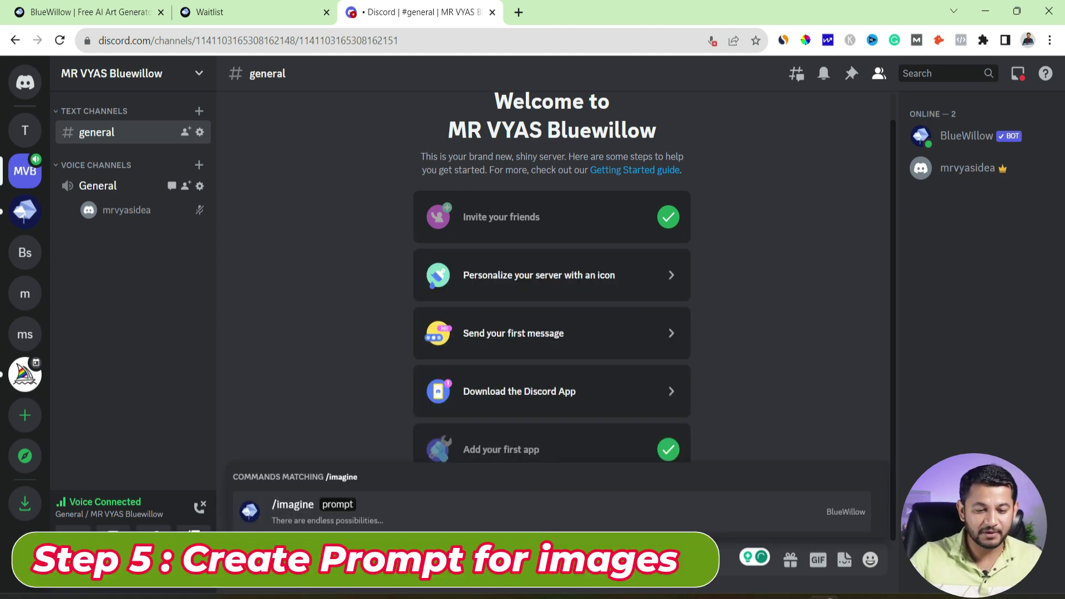
{"action": "left_click", "coordinate": [341, 507]}
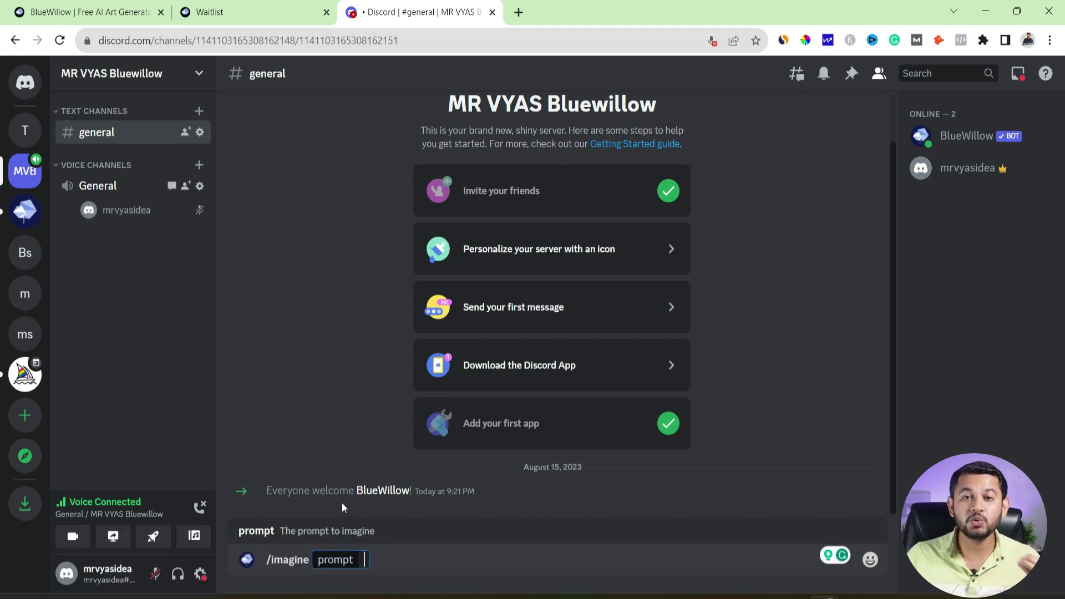
- Copy the "A grandmotherly Fate sits on a cozy cosmic throne" prompt ending in --ar 1:1 from Notepad into the /imagine prompt and submit it
{"action": "left_click", "coordinate": [764, 597]}
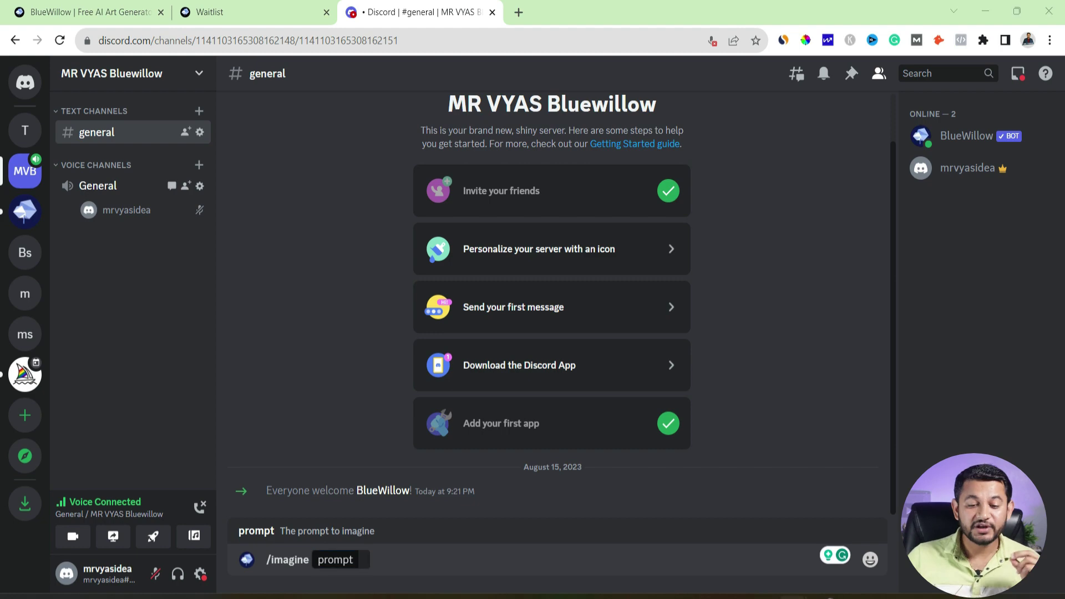
{"action": "left_click", "coordinate": [824, 566]}
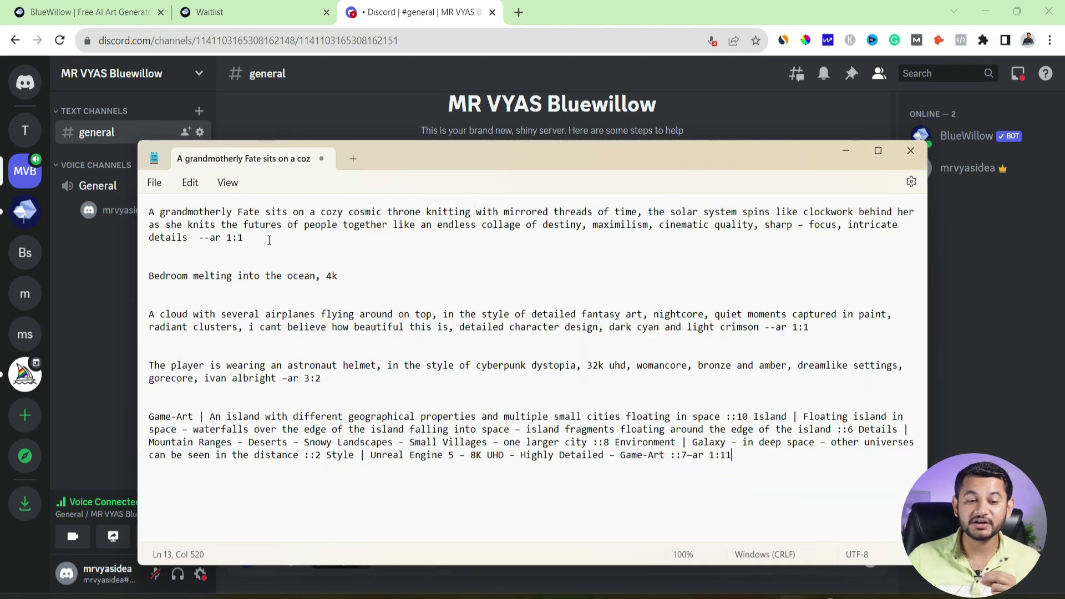
{"action": "left_click_drag", "start_coordinate": [269, 240], "coordinate": [138, 211]}
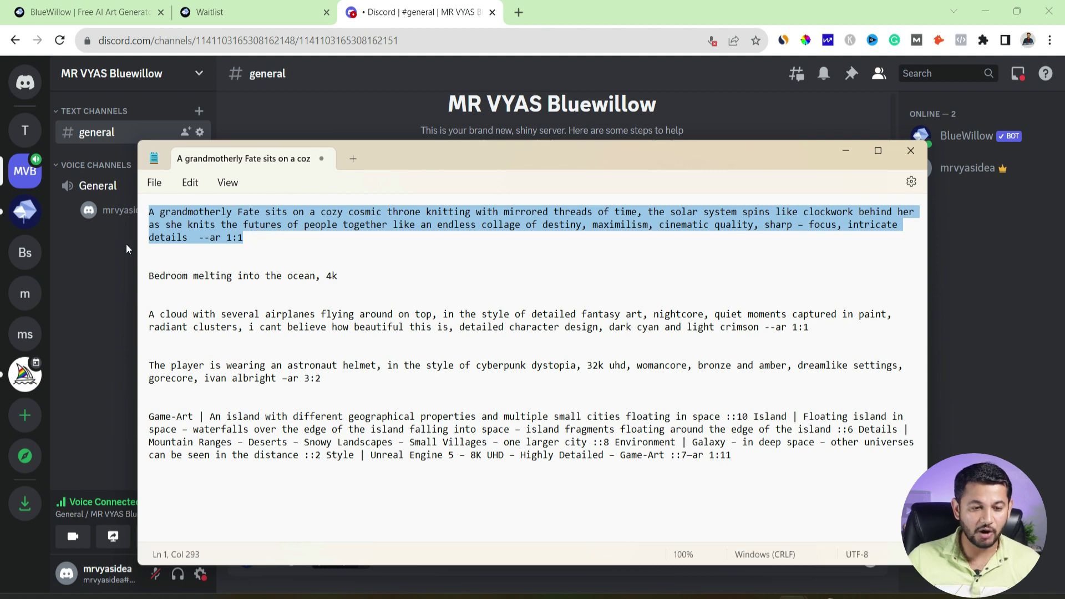
{"action": "left_click", "coordinate": [120, 264]}
{"action": "left_click", "coordinate": [364, 561]}
{"action": "type", "text": "A grandmotherly Fate sits on a cozy cosmic throne knitting with mirrored threads of time, the solar system spins like clockwork behind her as she knits the futures of people together like an endless collage of destiny, maximilism, cinematic quality, sharp – focus, intricate details  --ar 1:1"}
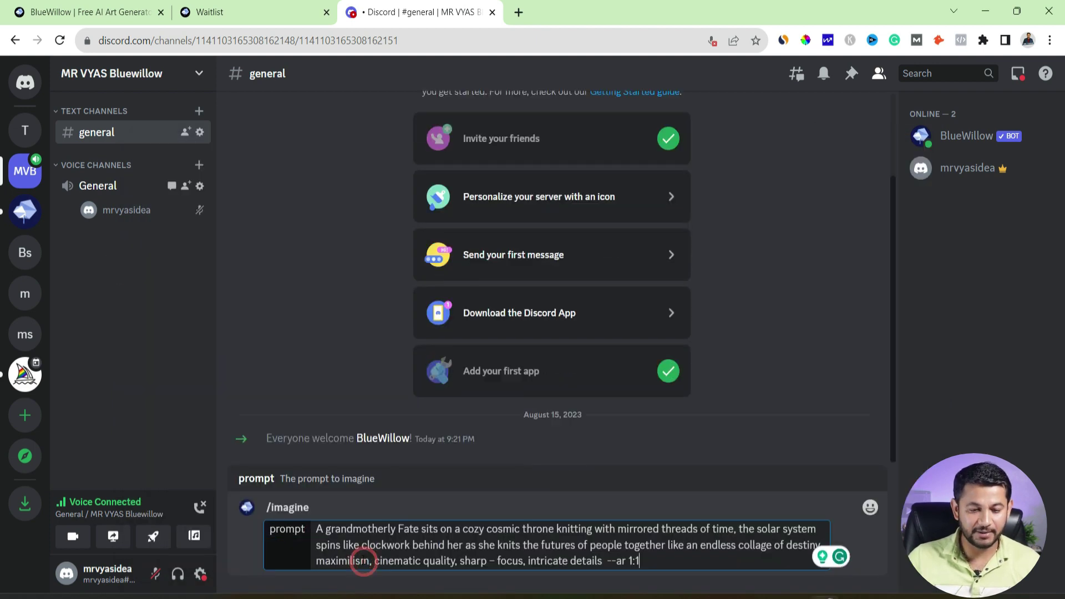
{"action": "left_click_drag", "start_coordinate": [659, 562], "coordinate": [612, 562]}
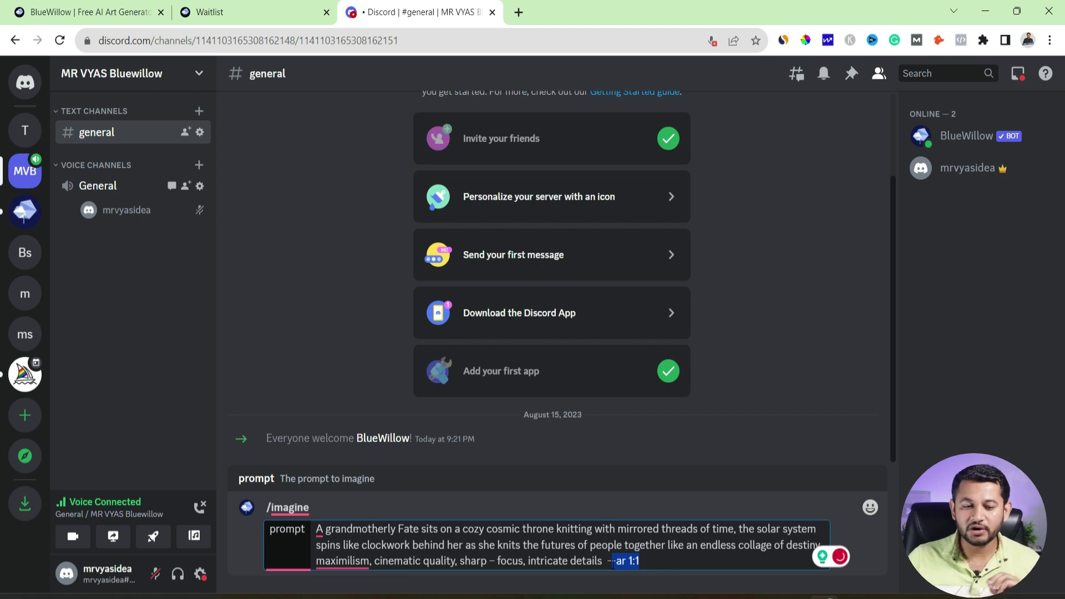
{"action": "left_click_drag", "start_coordinate": [613, 562], "coordinate": [608, 561]}
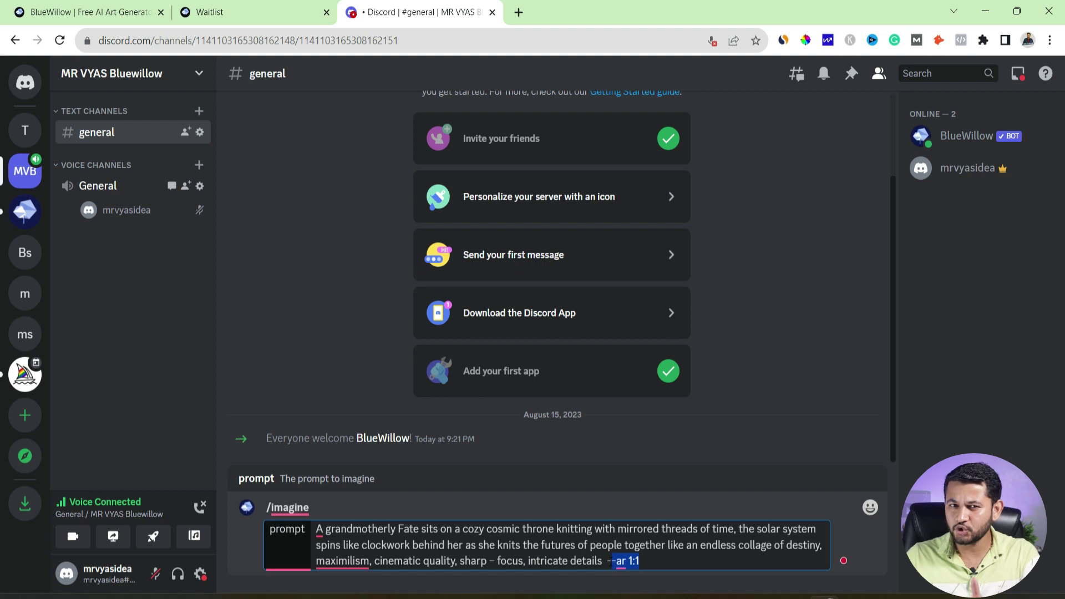
{"action": "left_click", "coordinate": [667, 569]}
{"action": "key", "text": "Return"}
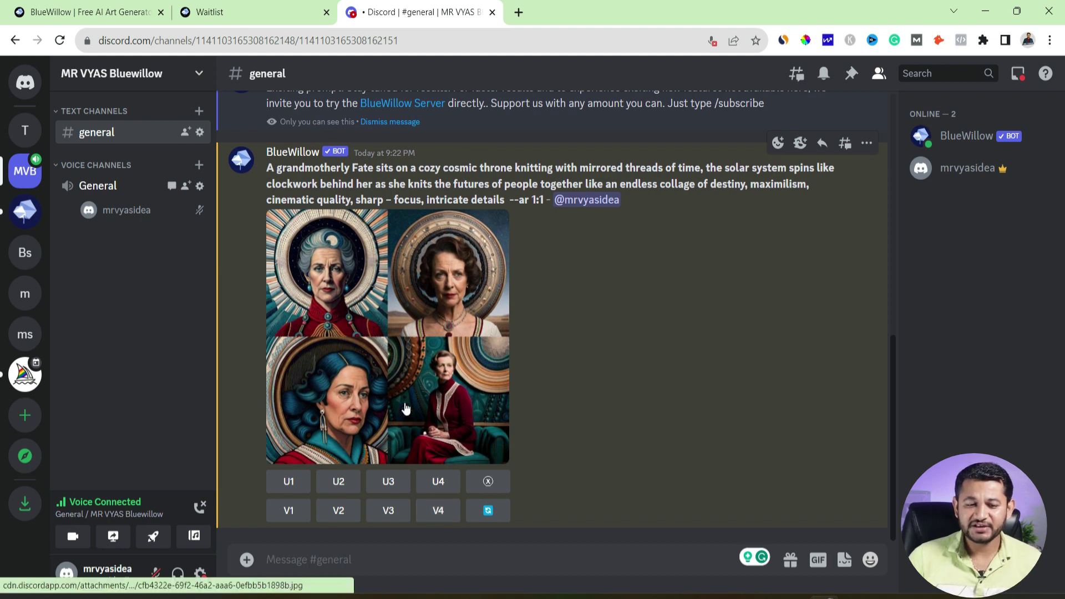
- Upscale the fourth image of the grandmotherly Fate grid and view the upscaled picture enlarged
{"action": "left_click", "coordinate": [442, 481]}
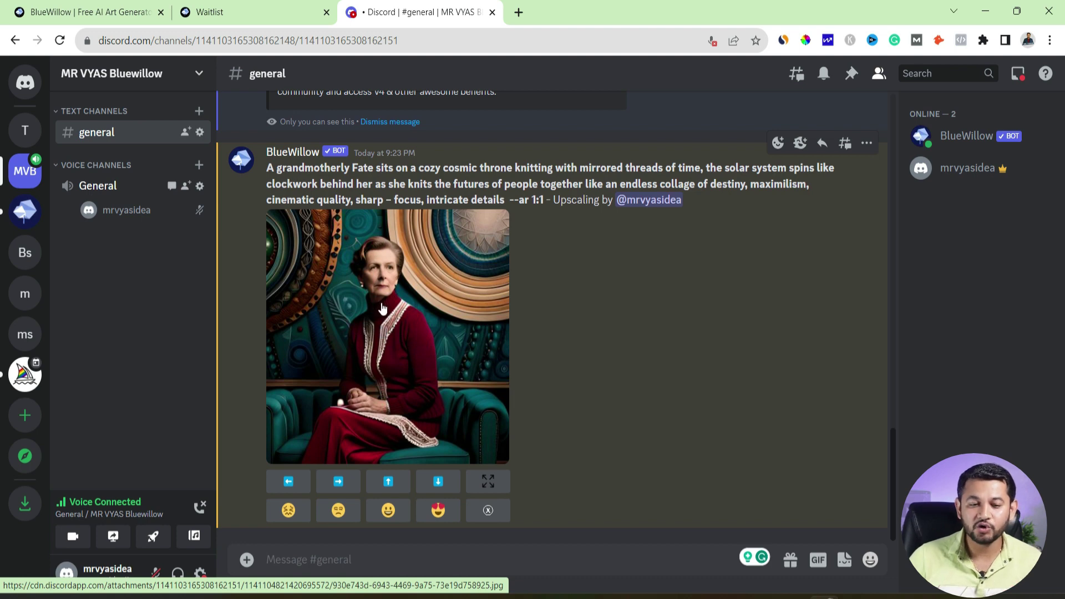
{"action": "left_click", "coordinate": [383, 308]}
{"action": "right_click", "coordinate": [507, 335]}
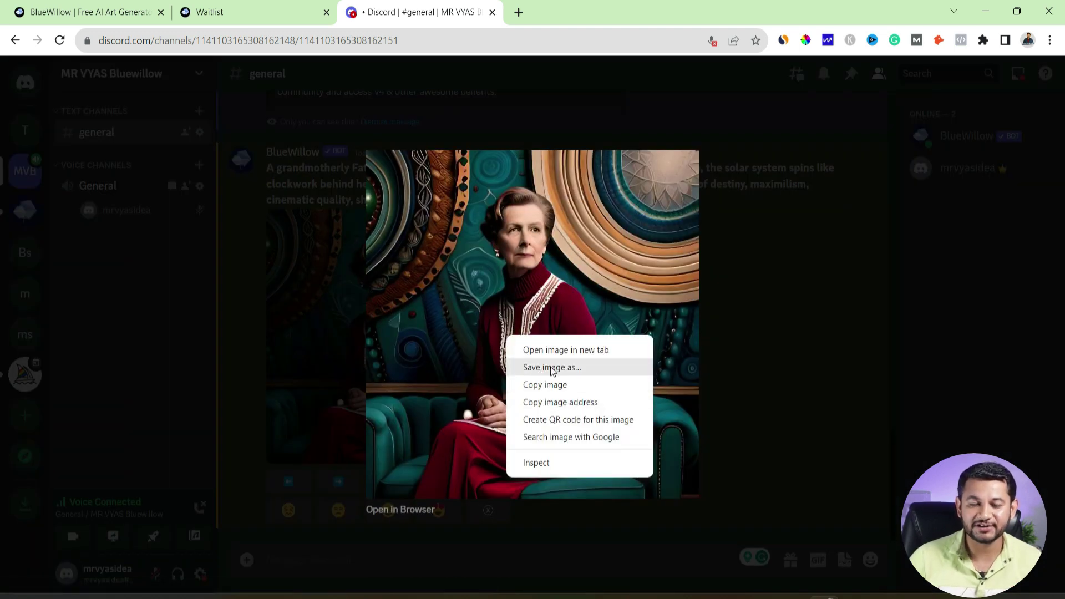
{"action": "left_click", "coordinate": [776, 339]}
{"action": "left_click", "coordinate": [769, 361]}
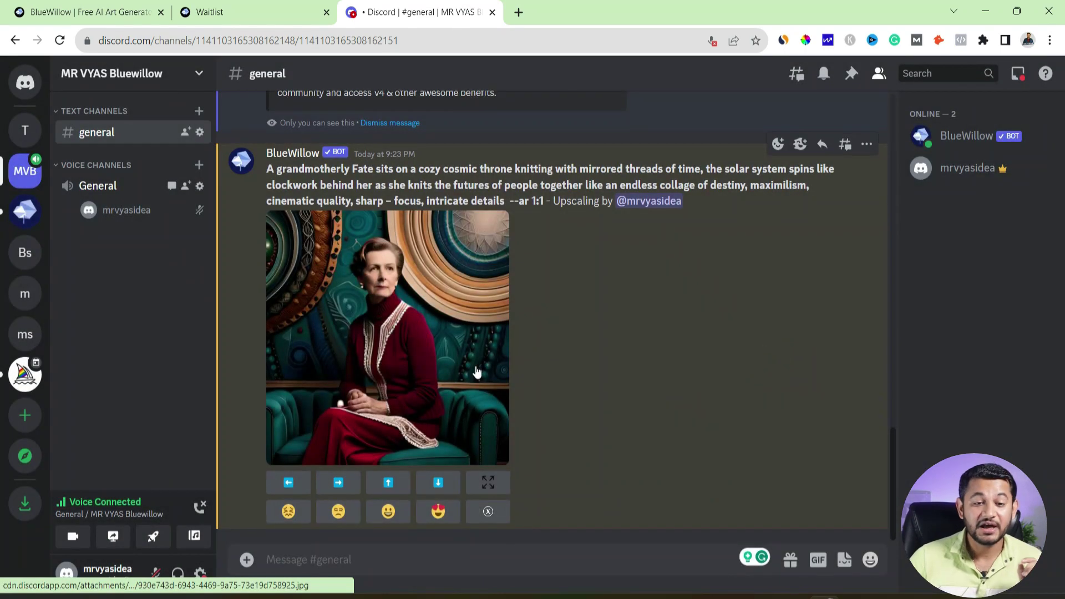
- Generate variations of the fourth image in the original grandmotherly Fate grid and review the results
{"action": "scroll", "coordinate": [476, 372], "scroll_direction": "up", "scroll_amount": 10}
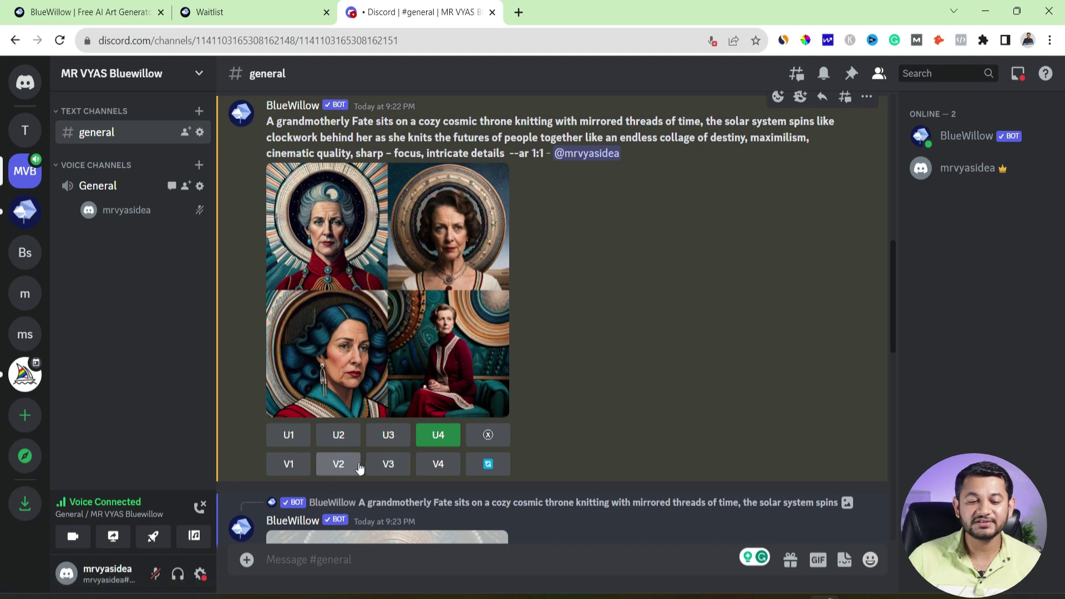
{"action": "left_click", "coordinate": [438, 472]}
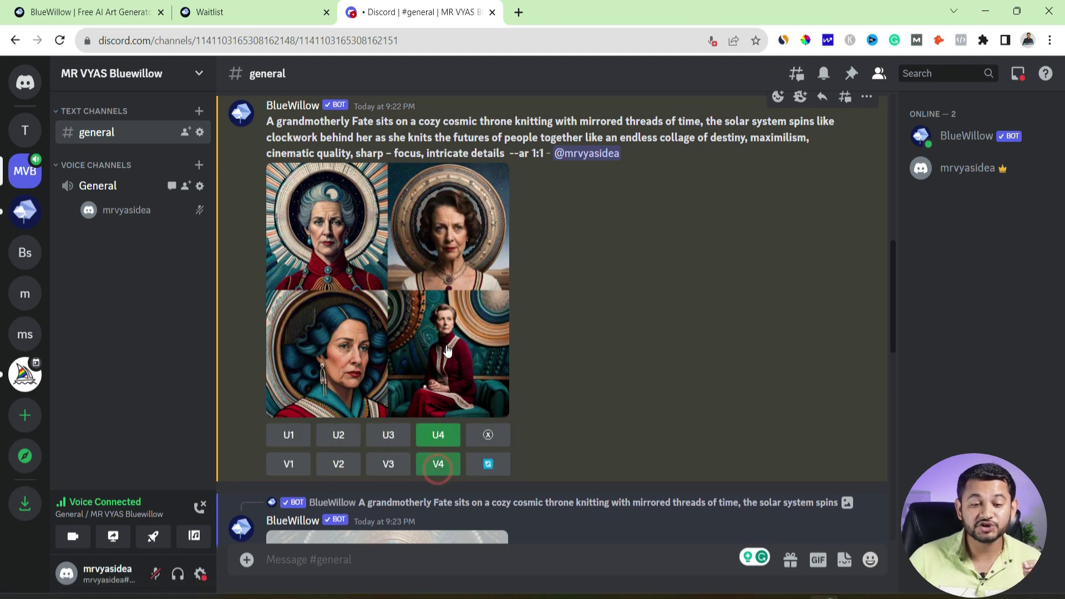
{"action": "scroll", "coordinate": [466, 372], "scroll_direction": "down", "scroll_amount": 8}
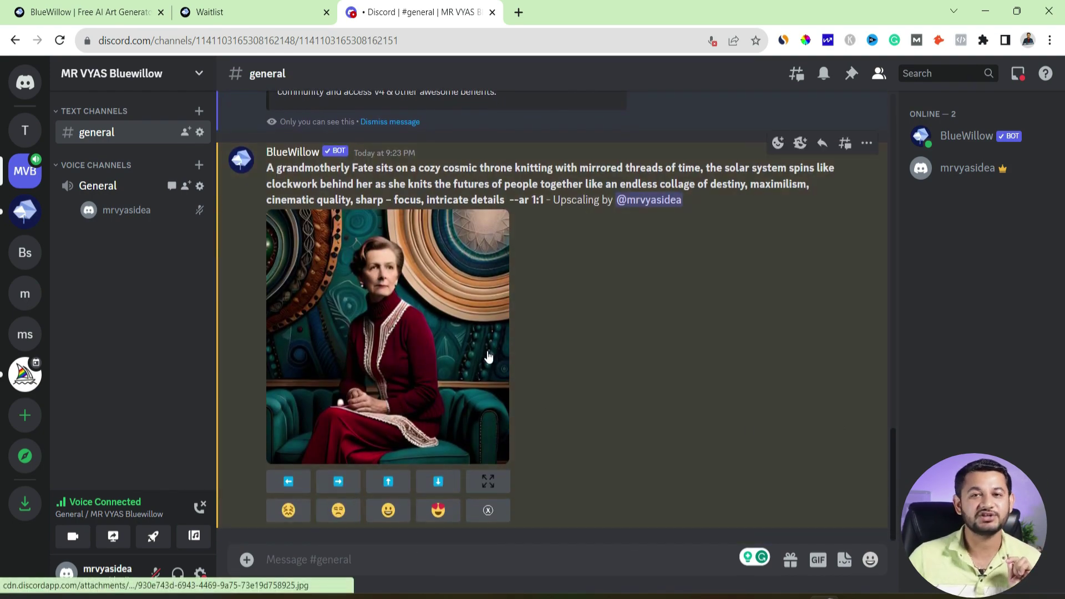
{"action": "scroll", "coordinate": [488, 352], "scroll_direction": "up", "scroll_amount": 10}
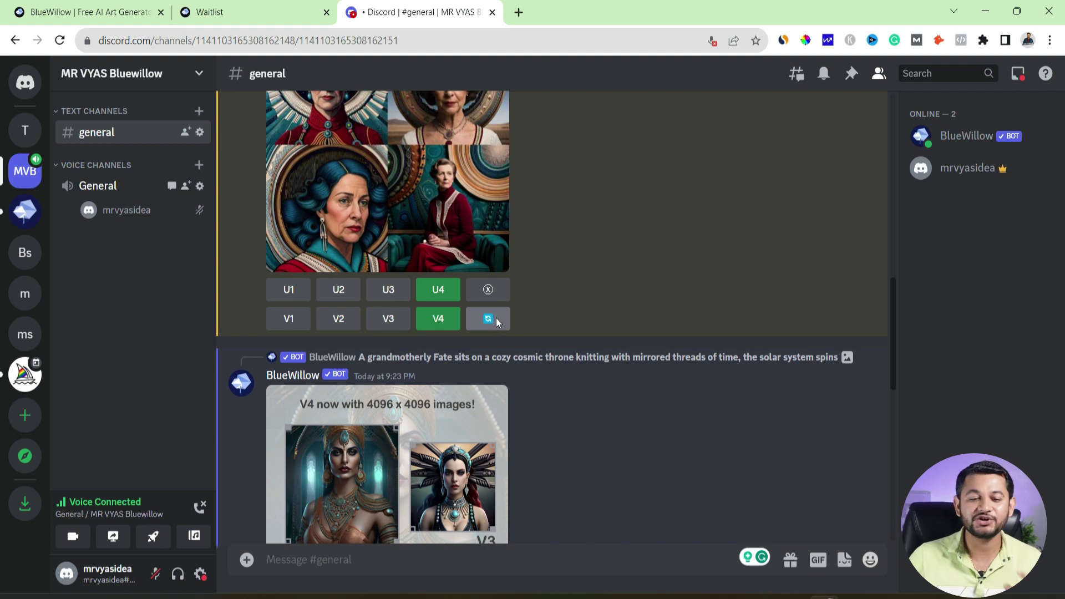
{"action": "scroll", "coordinate": [496, 318], "scroll_direction": "up", "scroll_amount": 5}
{"action": "left_click_drag", "start_coordinate": [472, 270], "coordinate": [536, 296]}
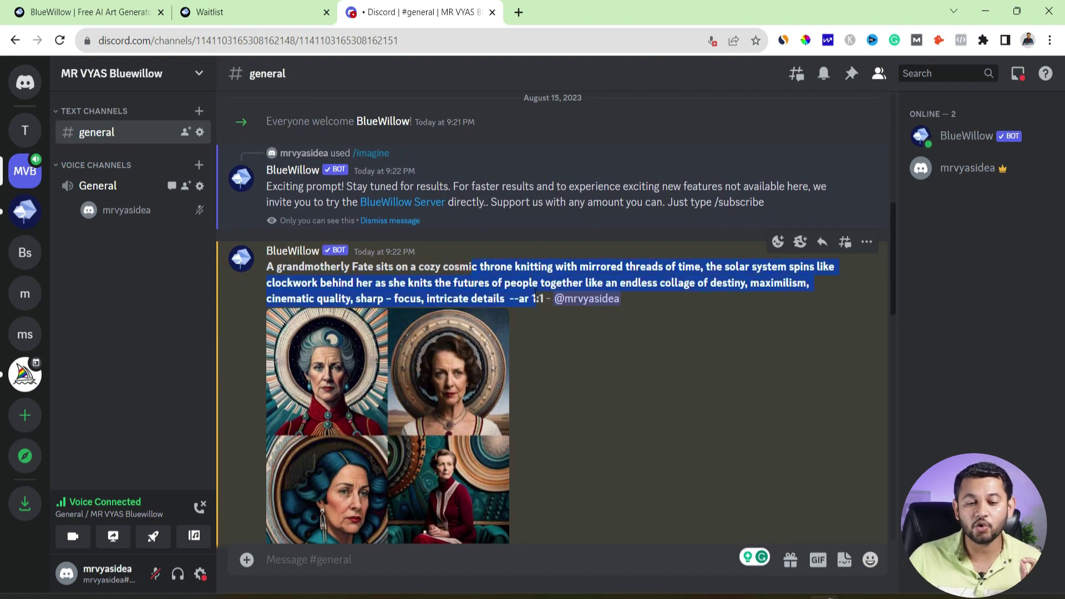
{"action": "scroll", "coordinate": [532, 293], "scroll_direction": "down", "scroll_amount": 8}
{"action": "scroll", "coordinate": [498, 335], "scroll_direction": "down", "scroll_amount": 5}
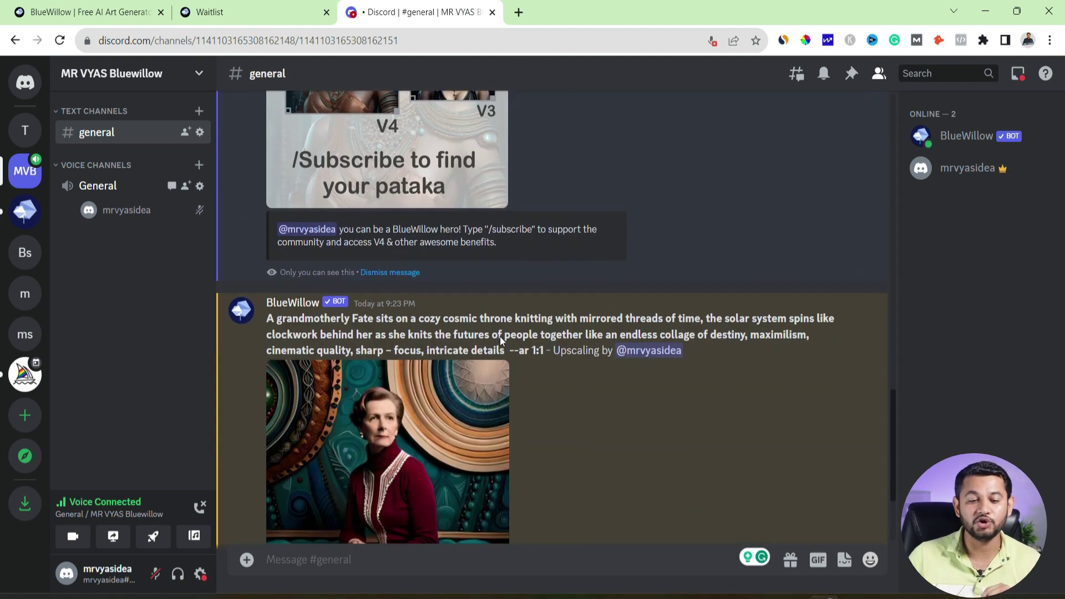
{"action": "scroll", "coordinate": [501, 336], "scroll_direction": "down", "scroll_amount": 3}
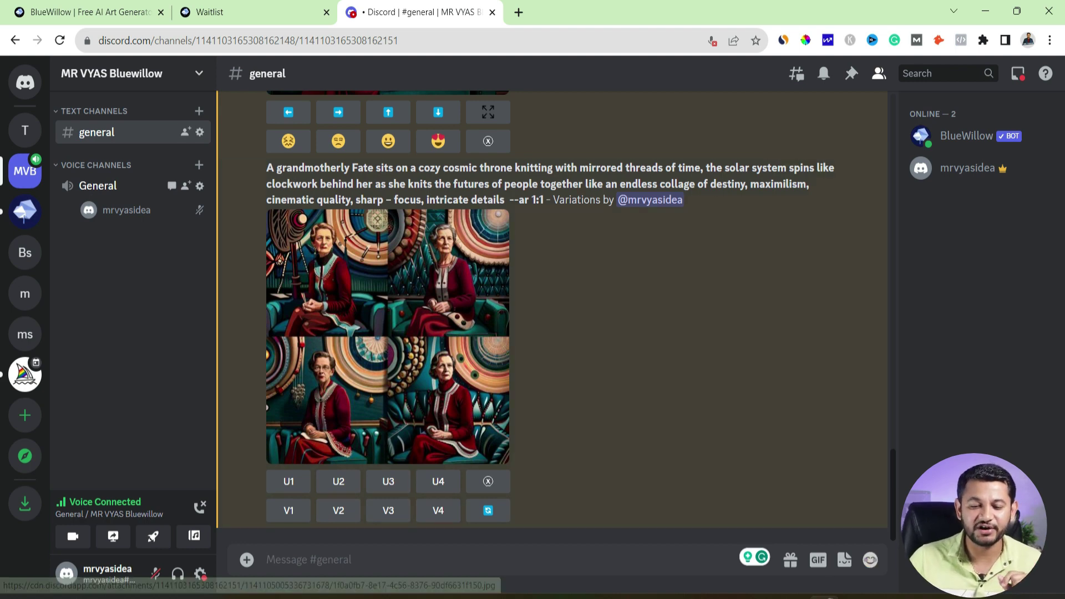
- Copy the "Game-Art | An island with different geographical properties" prompt ending in 1:11 from Notepad into BlueWillow's /imagine prompt and submit it
{"action": "mouse_move", "coordinate": [785, 597]}
{"action": "left_click", "coordinate": [836, 558]}
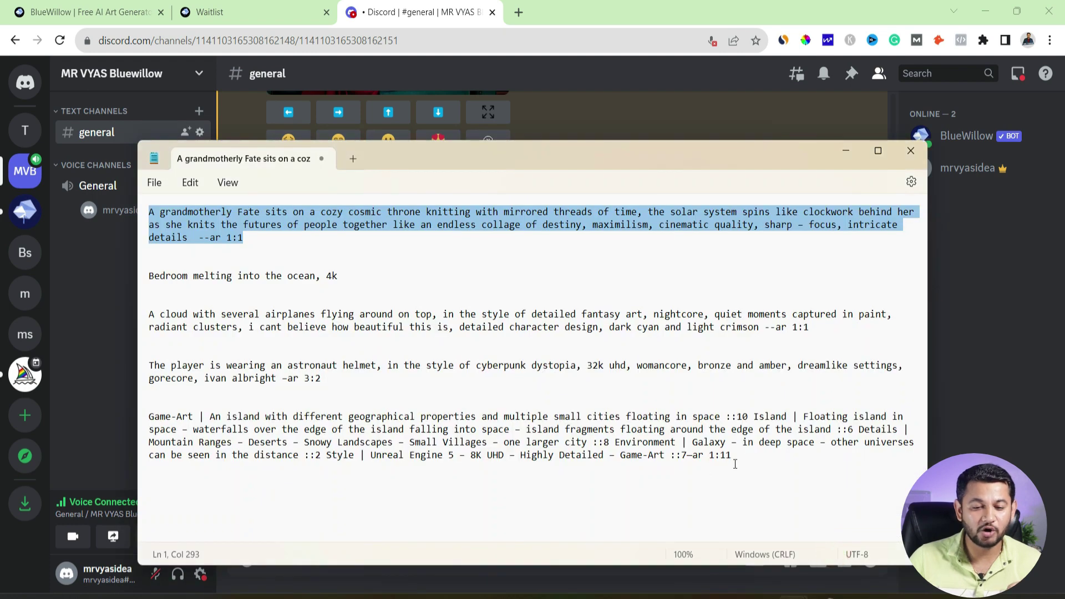
{"action": "left_click_drag", "start_coordinate": [733, 456], "coordinate": [128, 420]}
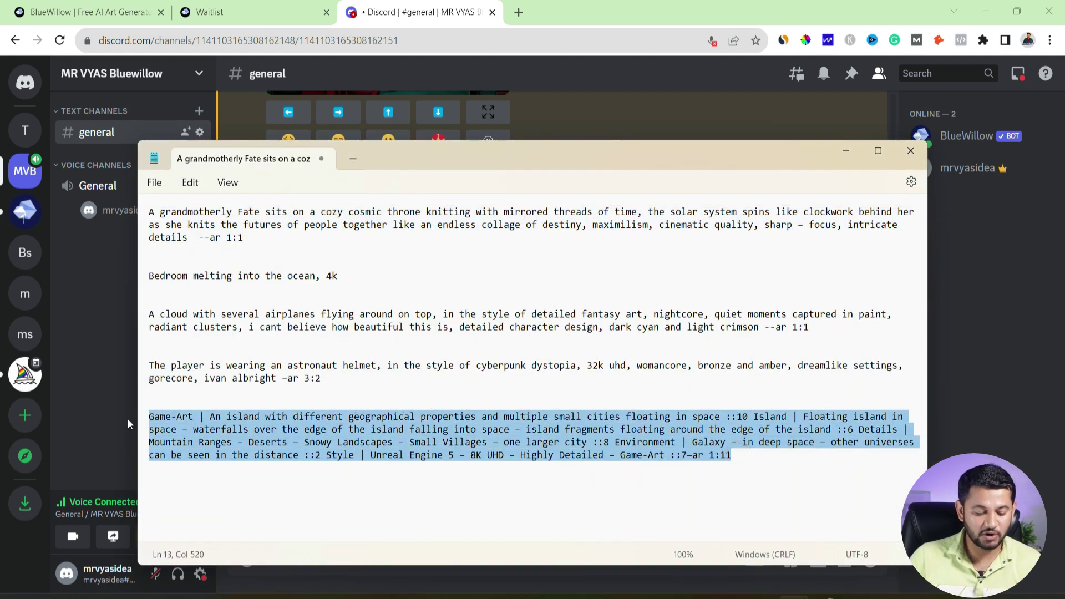
{"action": "left_click", "coordinate": [111, 372]}
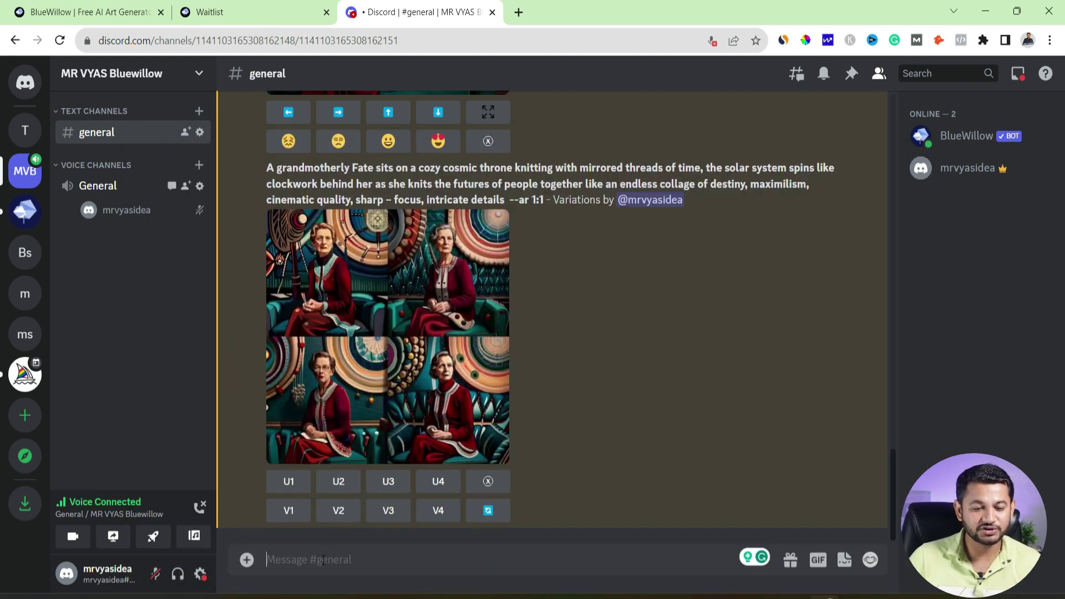
{"action": "type", "text": "/imagine"}
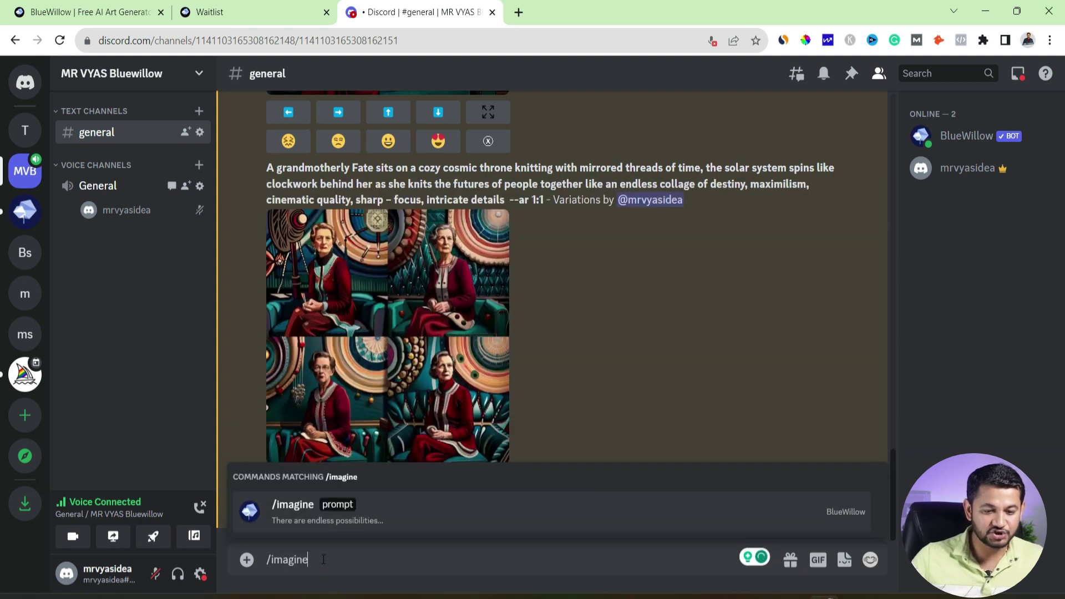
{"action": "left_click", "coordinate": [338, 515]}
{"action": "key", "text": "ctrl+v"}
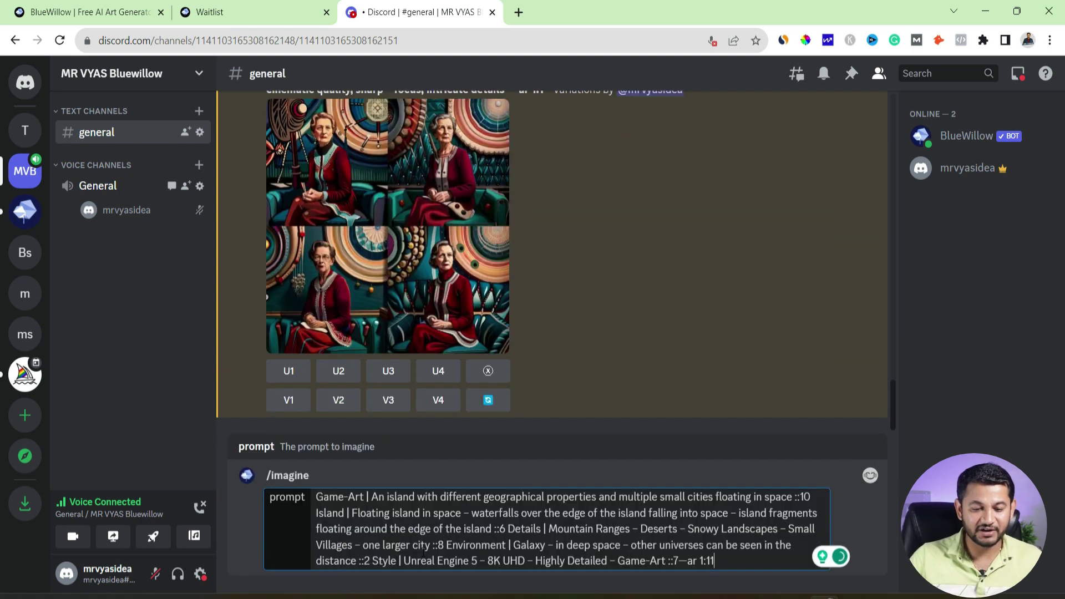
{"action": "key", "text": "Return"}
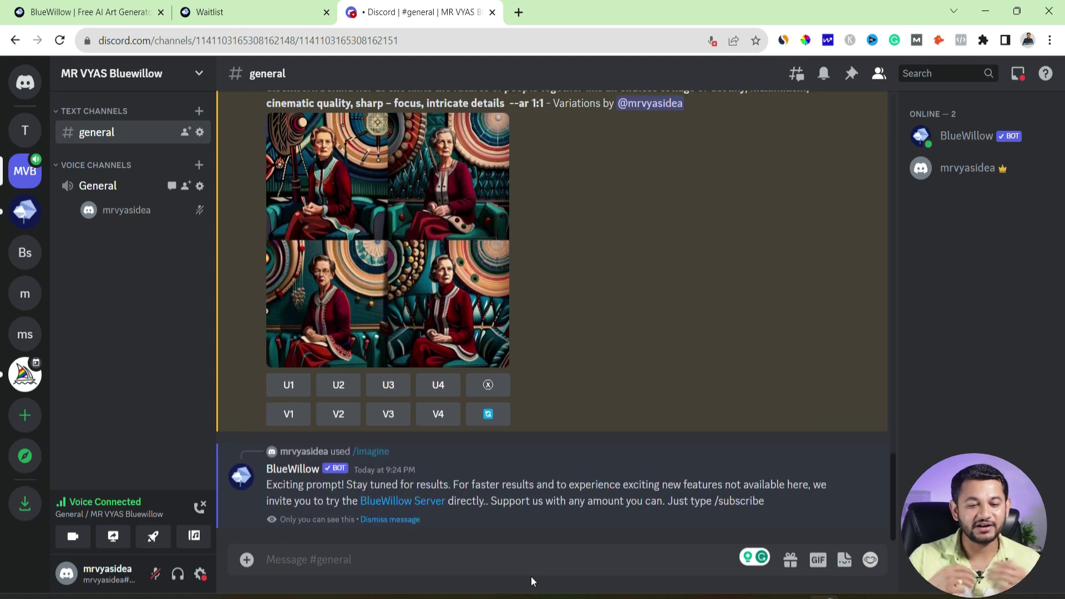
- Switch to Notepad and review the Game-Art prompt's opening line, highlighting "multiple small cities" and the floating island description
{"action": "key", "text": "alt+Tab"}
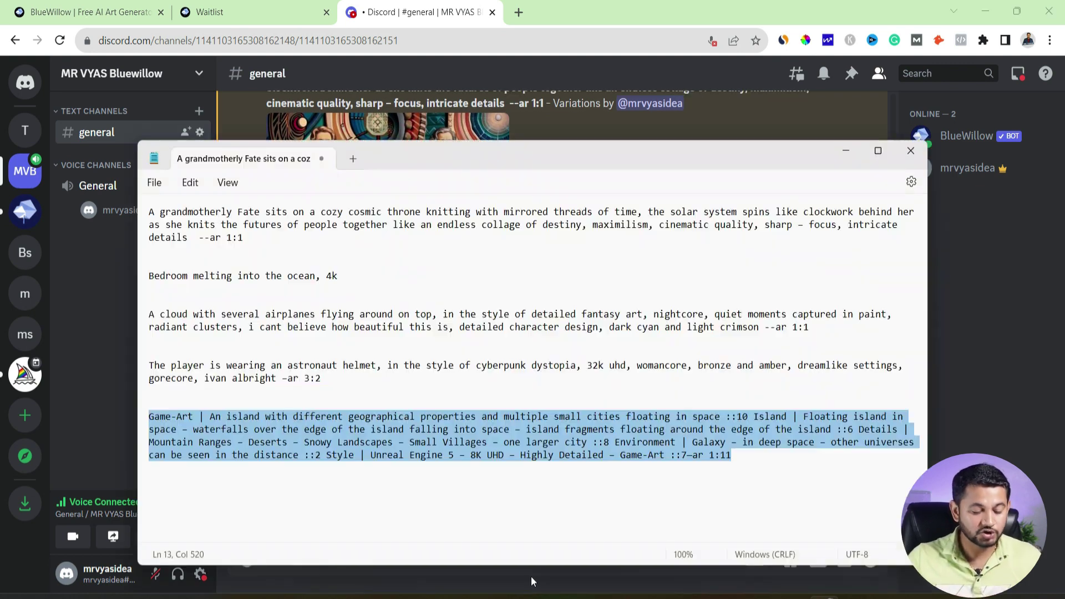
{"action": "left_click", "coordinate": [454, 431]}
{"action": "left_click_drag", "start_coordinate": [504, 416], "coordinate": [619, 416]}
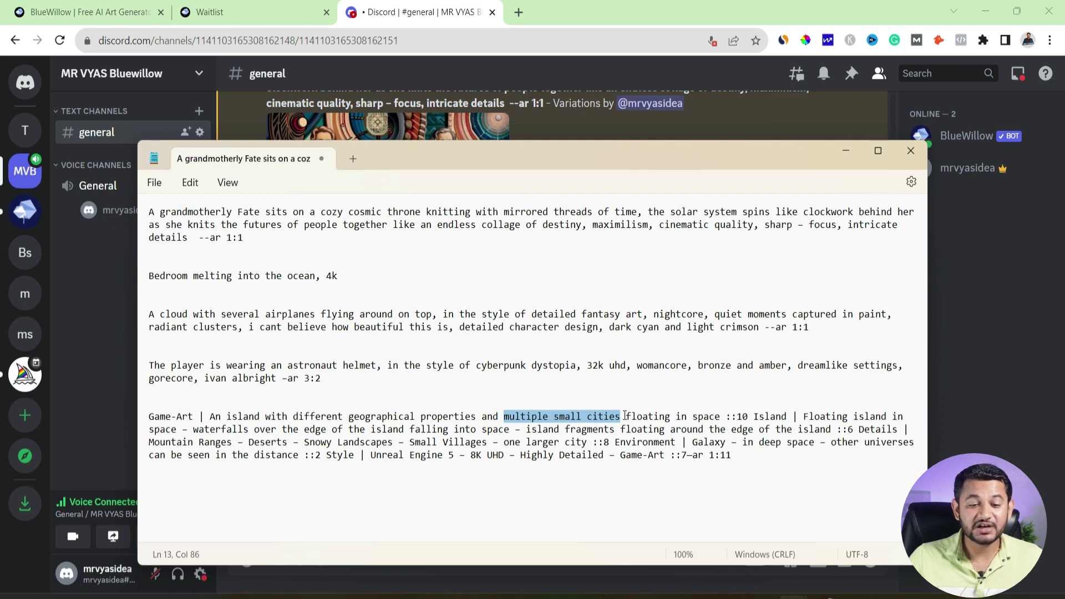
{"action": "left_click_drag", "start_coordinate": [266, 418], "coordinate": [673, 420]}
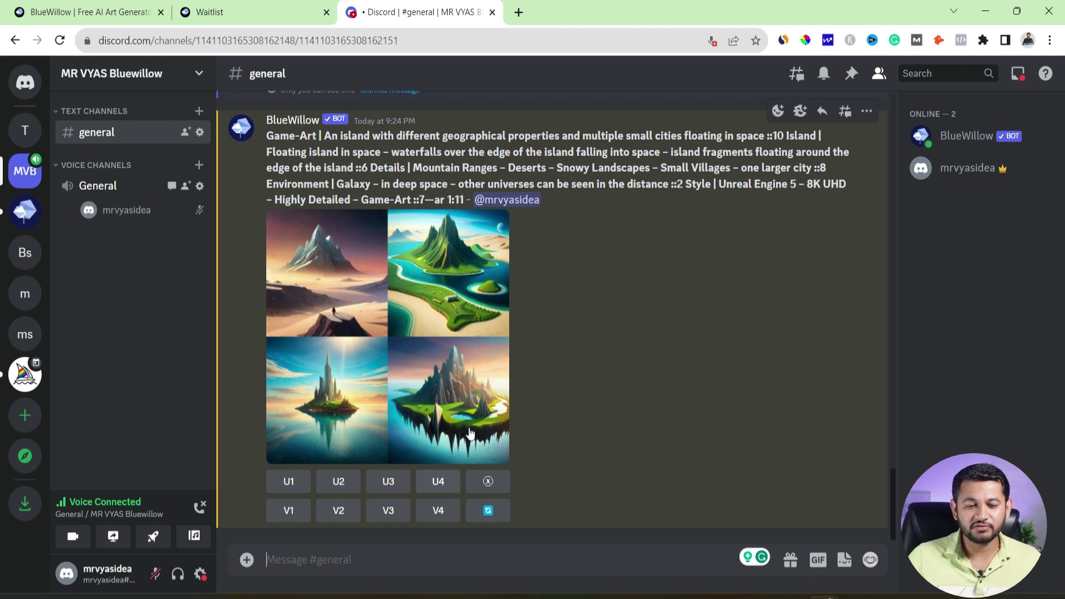
- Request an upscale and variations of the third image in the Game-Art island grid, and view the upscaled picture enlarged
{"action": "left_click", "coordinate": [391, 481]}
{"action": "left_click", "coordinate": [392, 516]}
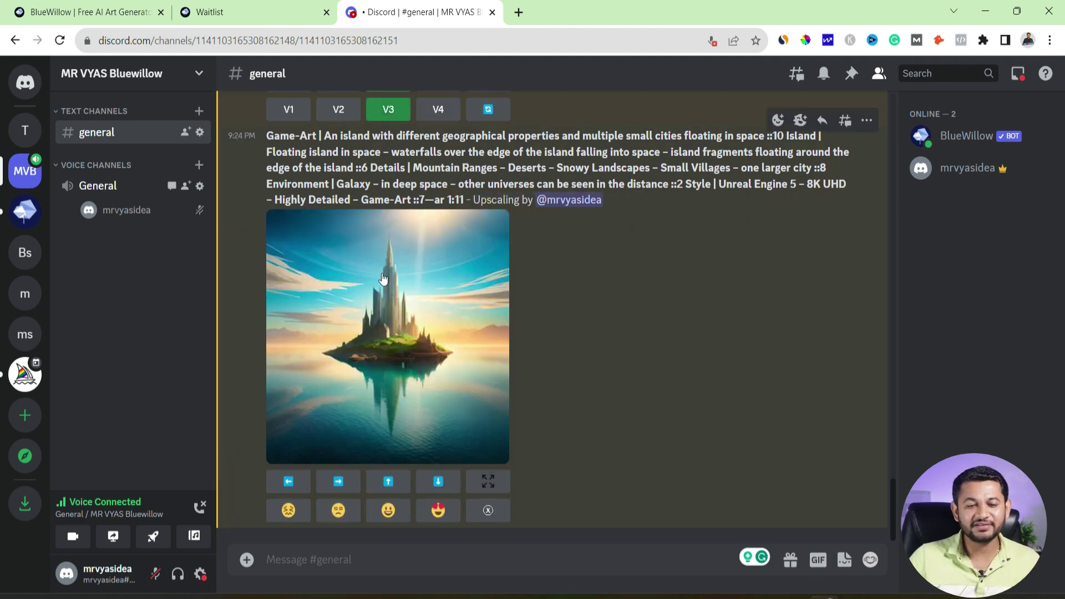
{"action": "left_click", "coordinate": [394, 321]}
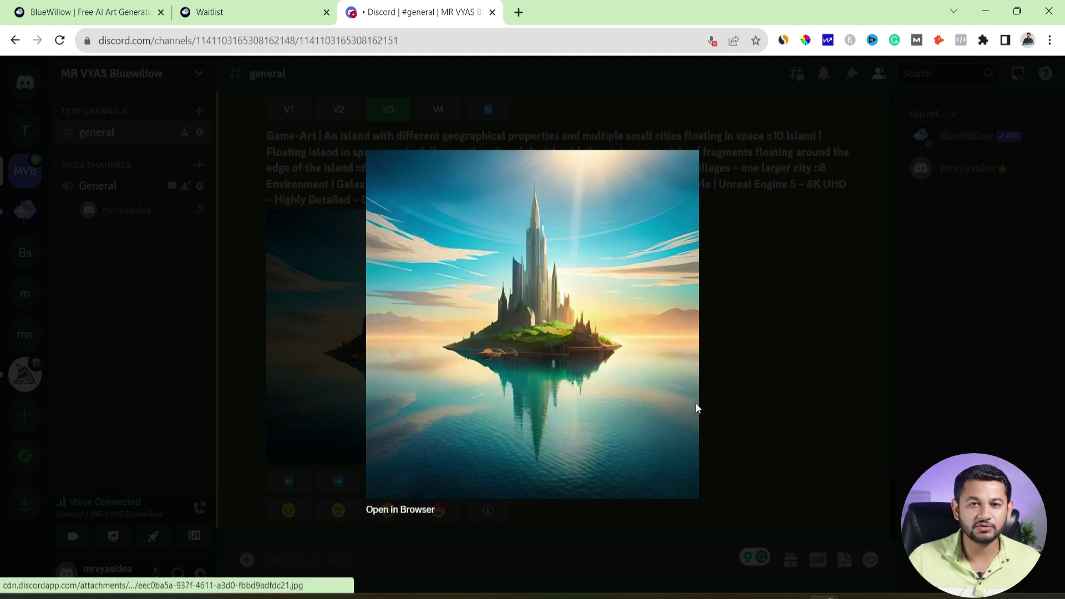
{"action": "left_click", "coordinate": [783, 360]}
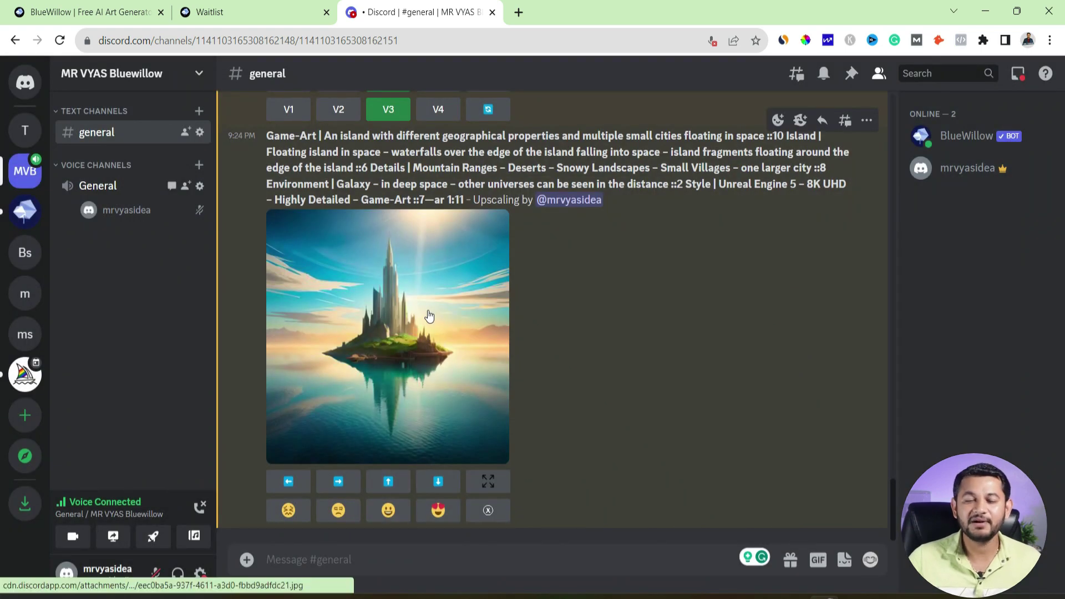